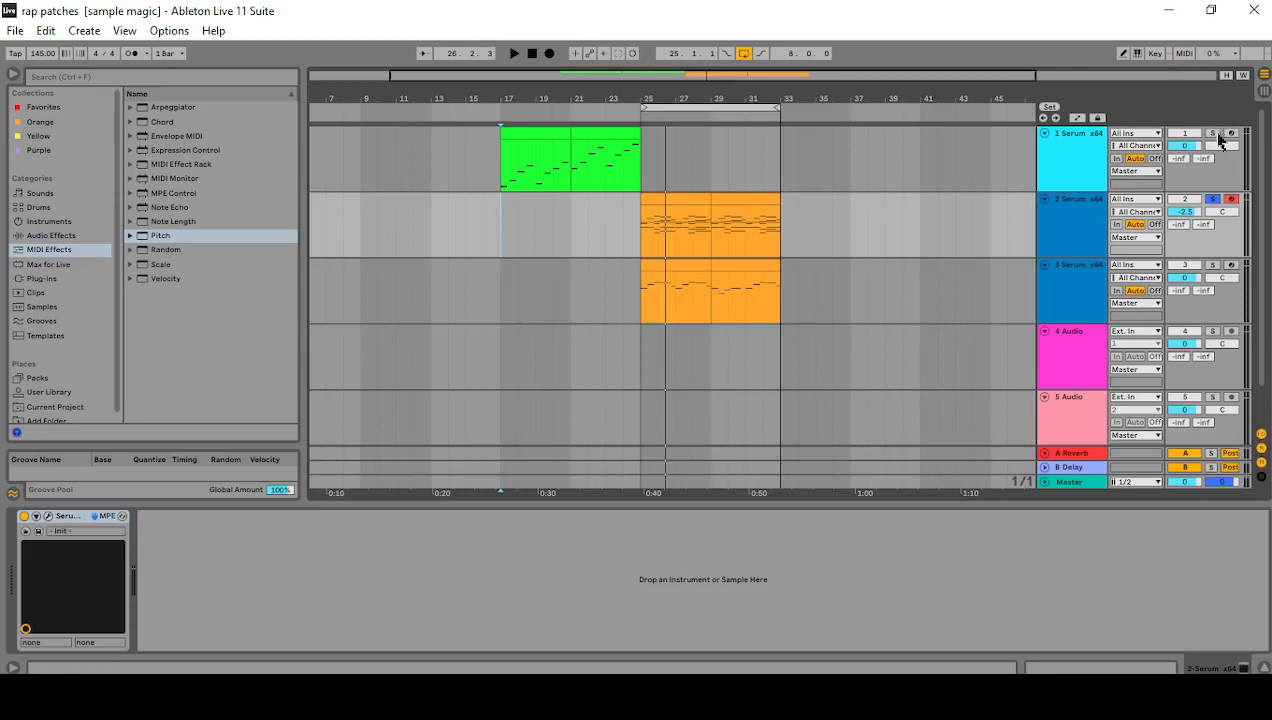
# - Solo the first Serum track, play its green clip from bar 17 and loop playback over that clip
pyautogui.click(1076, 177)
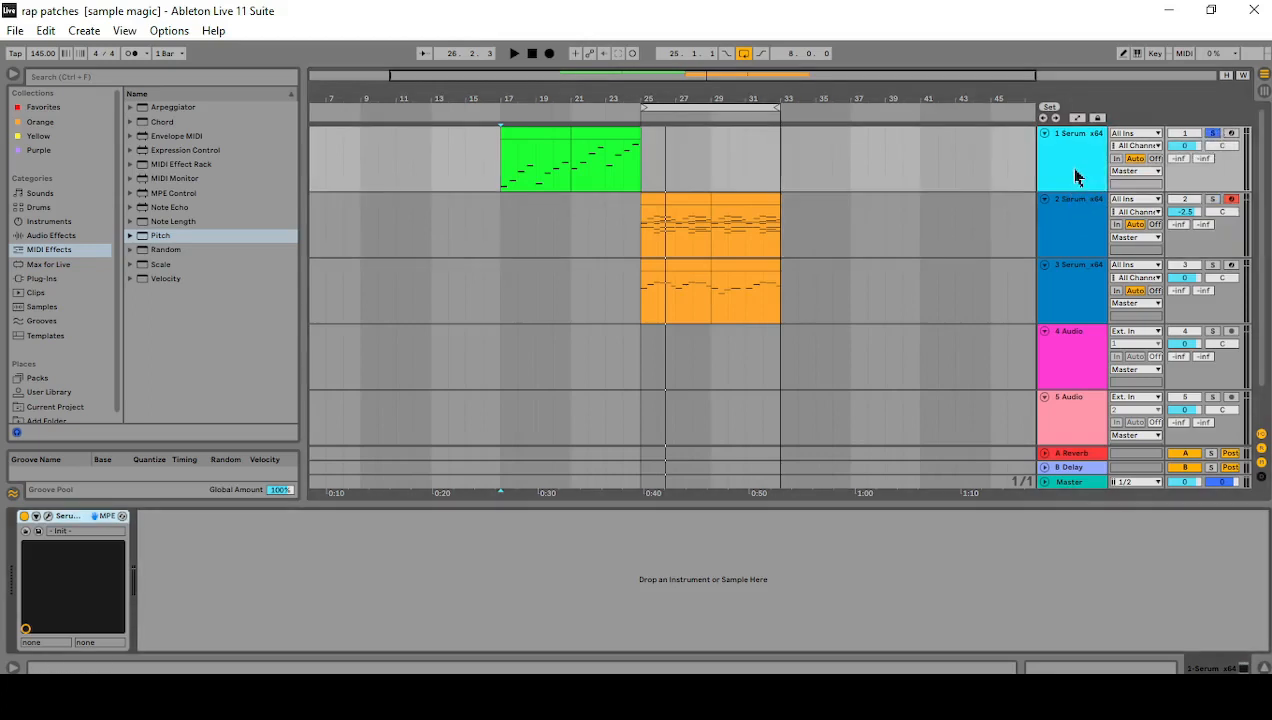
pyautogui.click(500, 173)
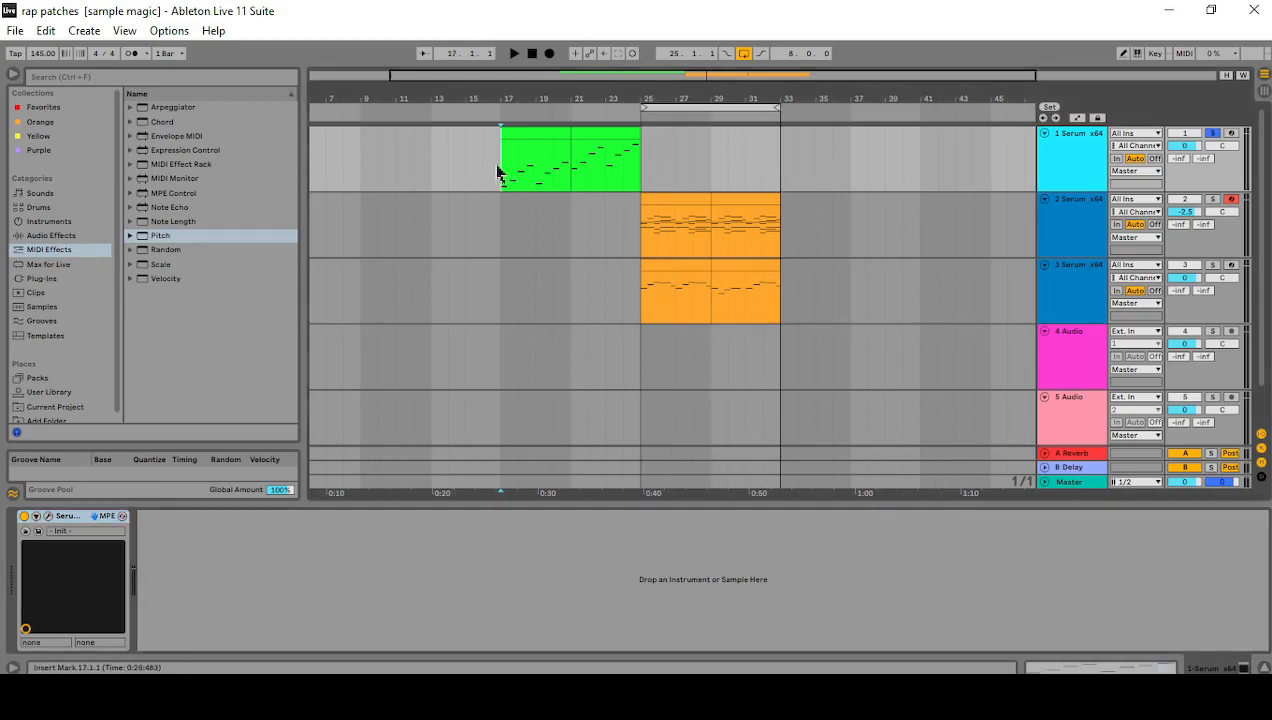
pyautogui.click(541, 118)
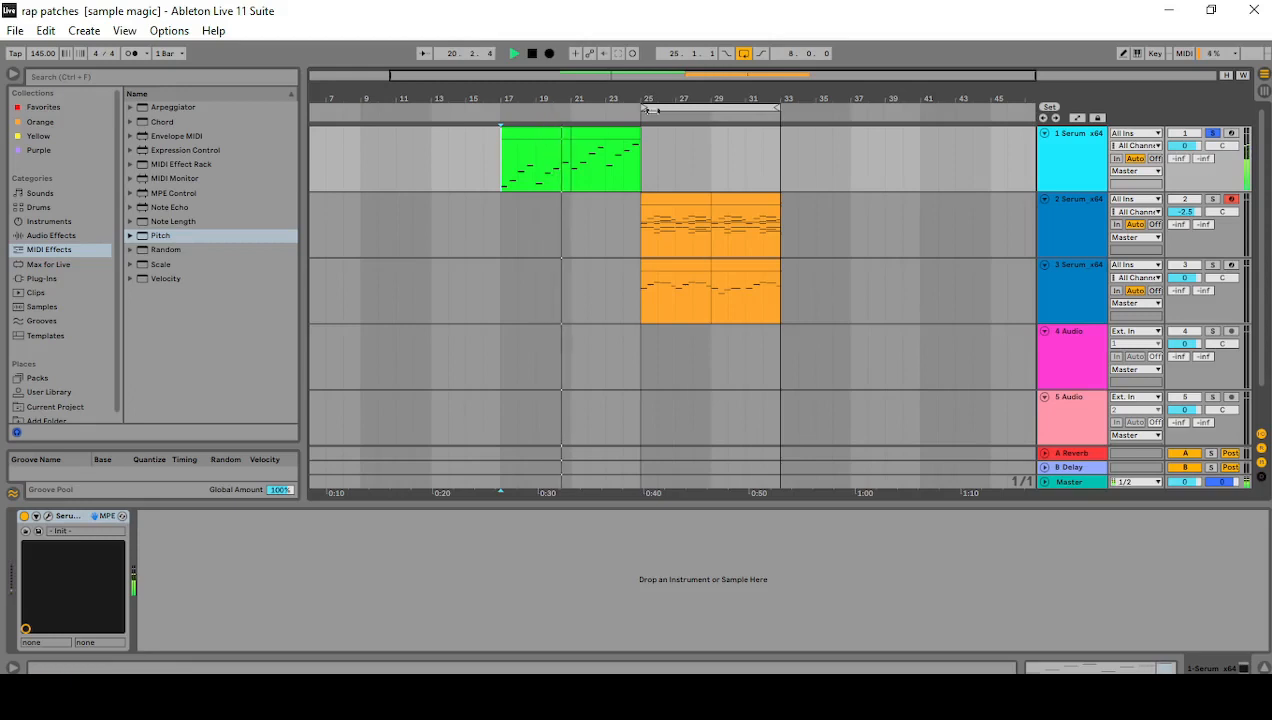
pyautogui.click(541, 130)
pyautogui.hotkey('ctrl', 'l')
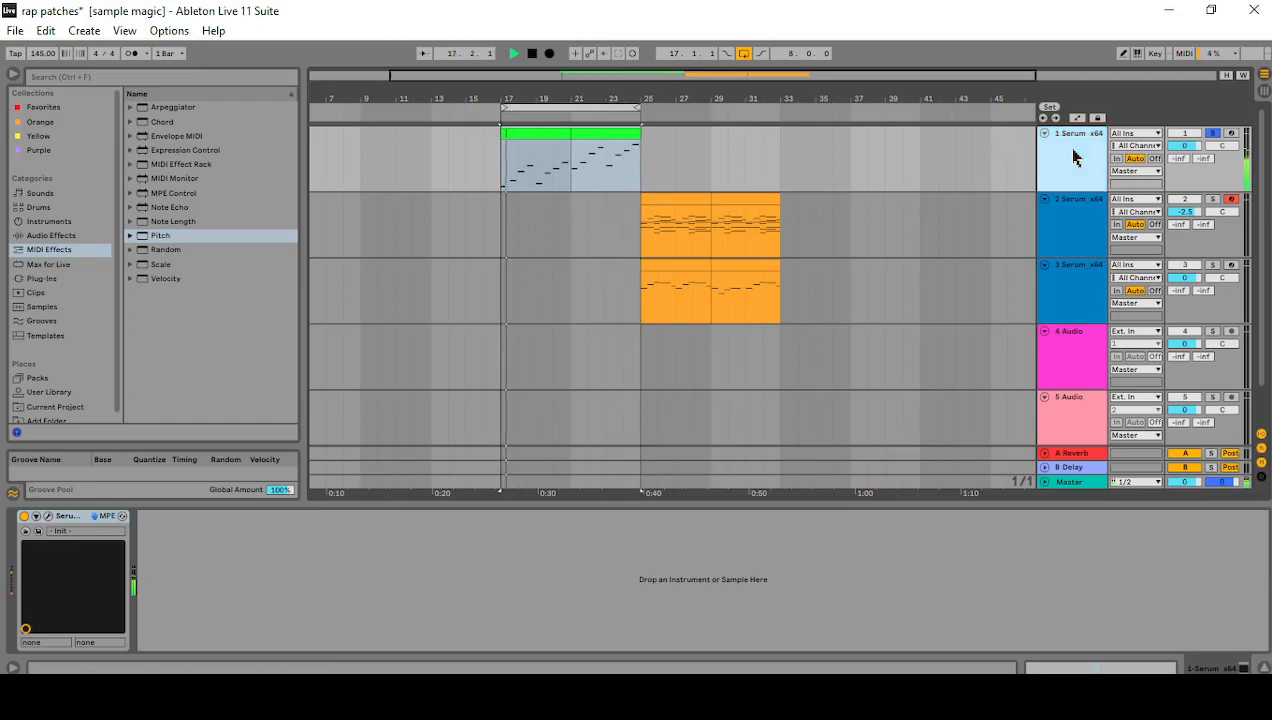
# - Open the first track's Serum patch and set the Envelope 1 attack to 228 ms
pyautogui.click(50, 518)
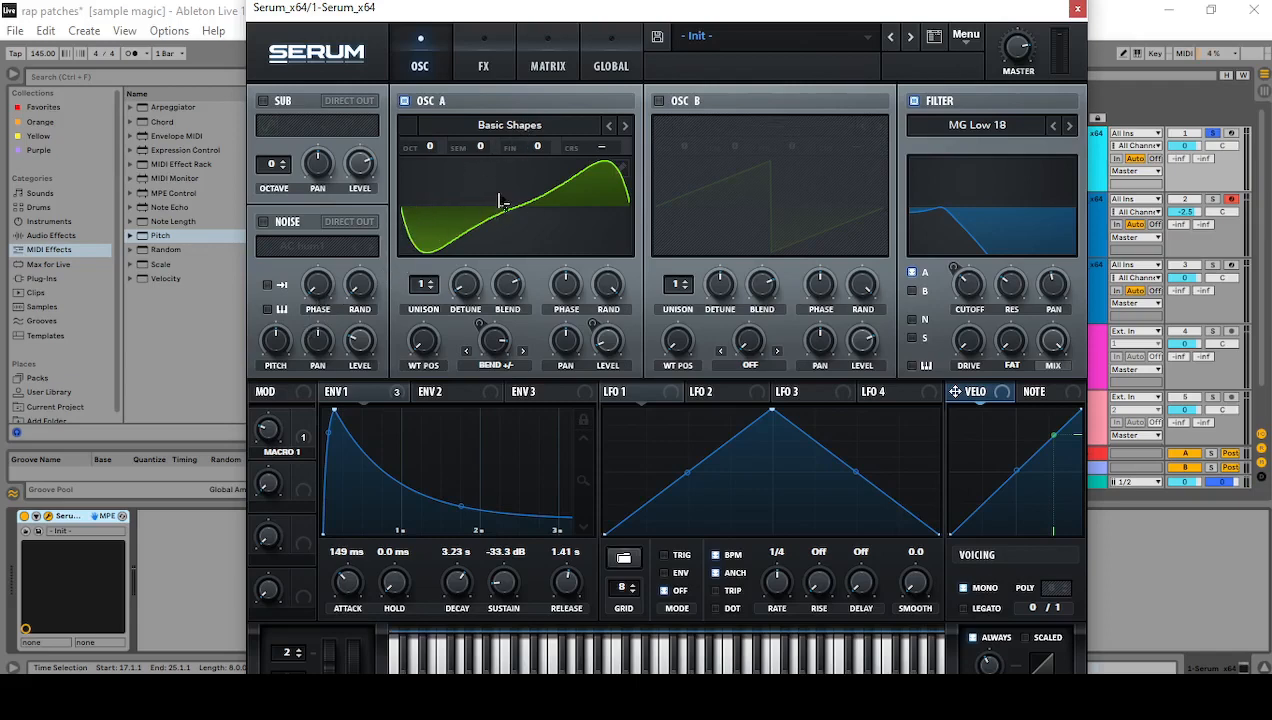
pyautogui.moveTo(499, 337); pyautogui.dragTo(499, 333)
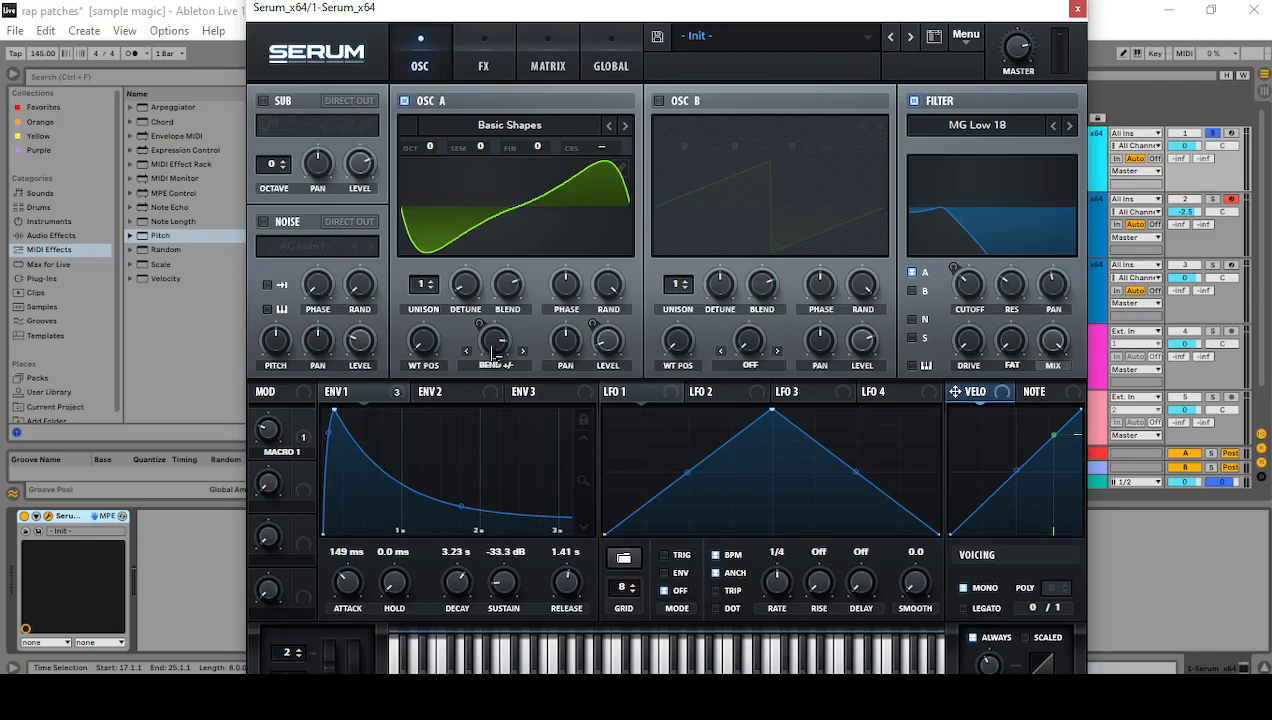
pyautogui.moveTo(496, 345)
pyautogui.mouseDown()
pyautogui.moveTo(454, 418)
pyautogui.moveTo(490, 357)
pyautogui.mouseUp()
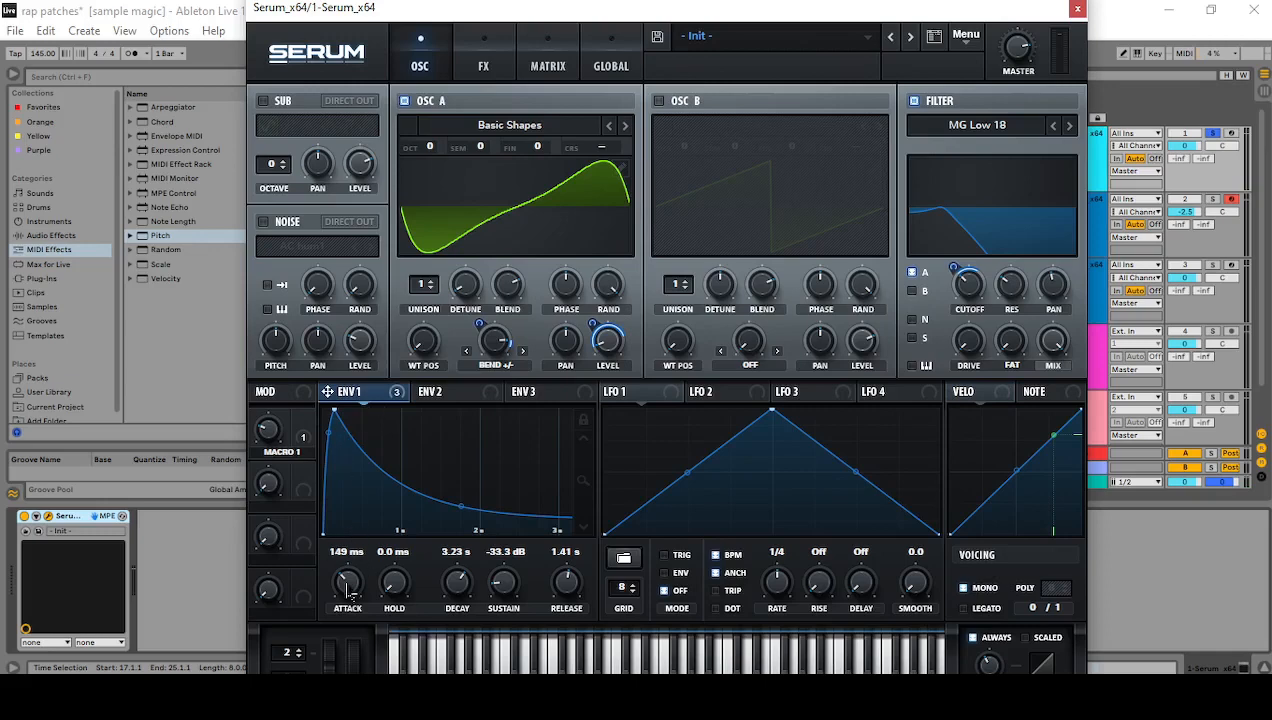
pyautogui.moveTo(348, 591); pyautogui.dragTo(350, 590)
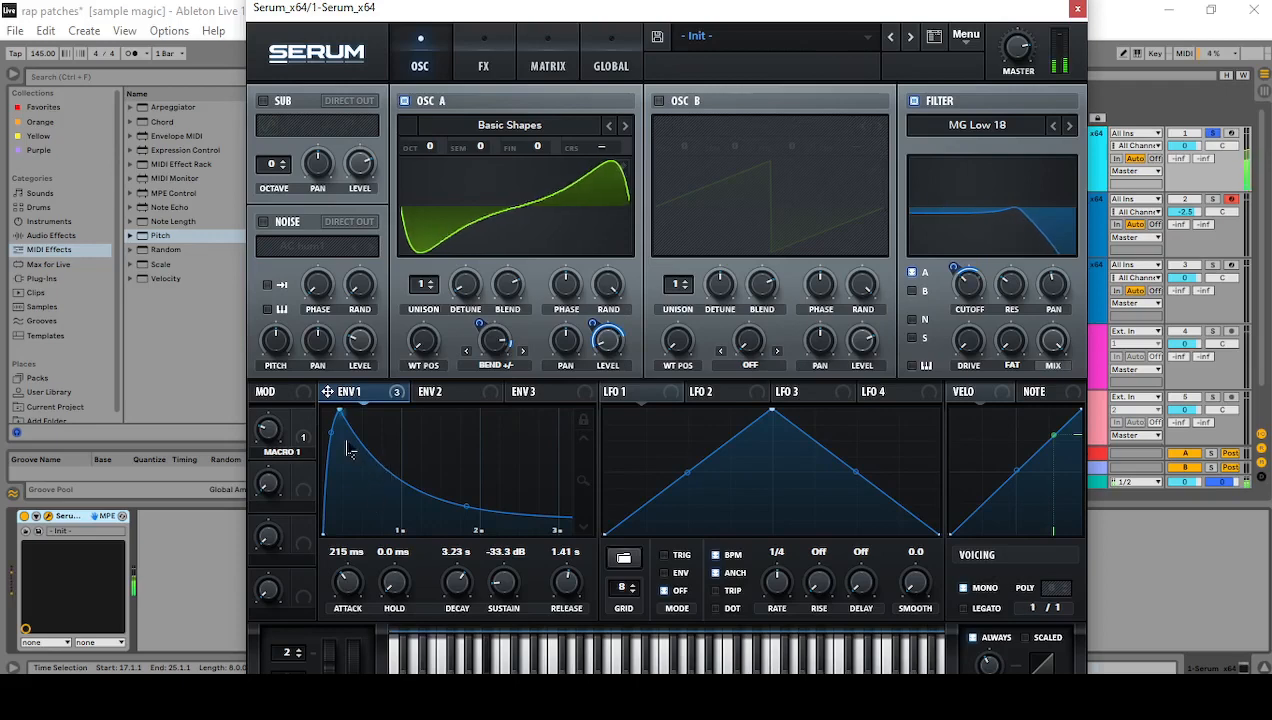
pyautogui.moveTo(347, 583)
pyautogui.mouseDown()
pyautogui.moveTo(343, 625)
pyautogui.moveTo(352, 585)
pyautogui.moveTo(357, 598)
pyautogui.mouseUp()
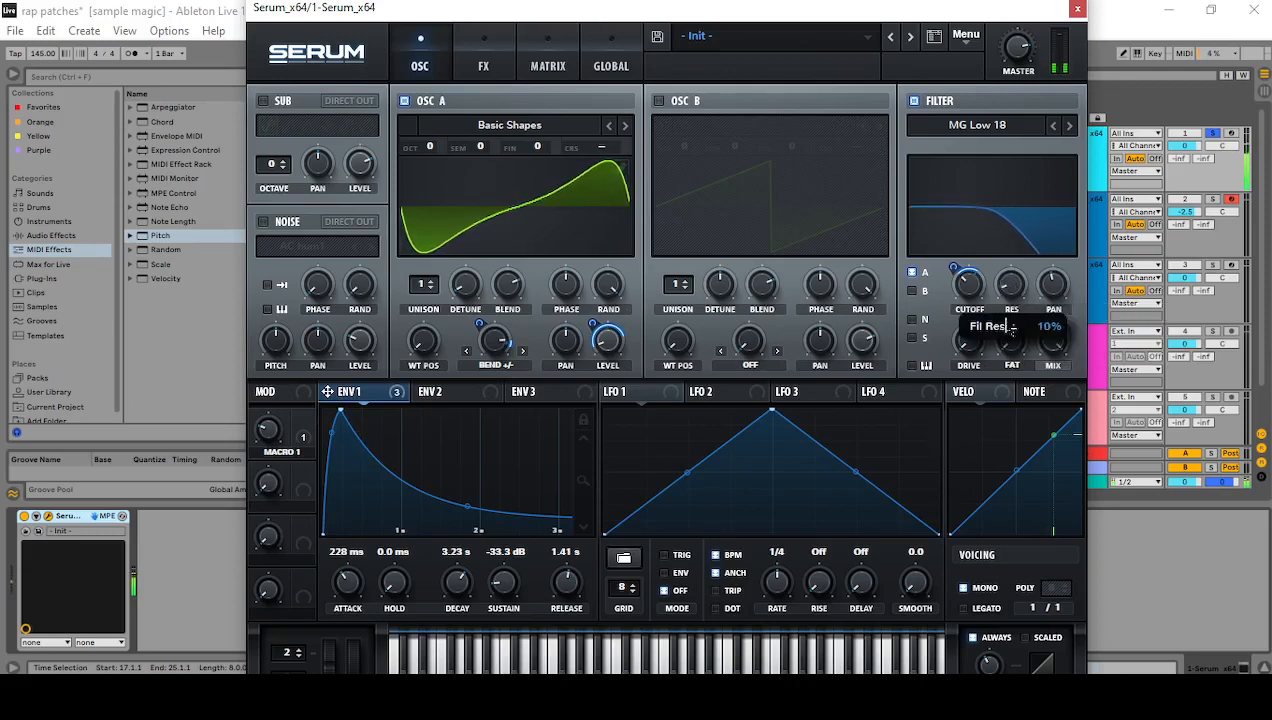
# - Audition the patch while examining its filter resonance and oscillator settings and its chorus, compressor and reverb effects
pyautogui.moveTo(1028, 300)
pyautogui.mouseDown()
pyautogui.moveTo(1030, 287)
pyautogui.moveTo(1005, 300)
pyautogui.mouseUp()
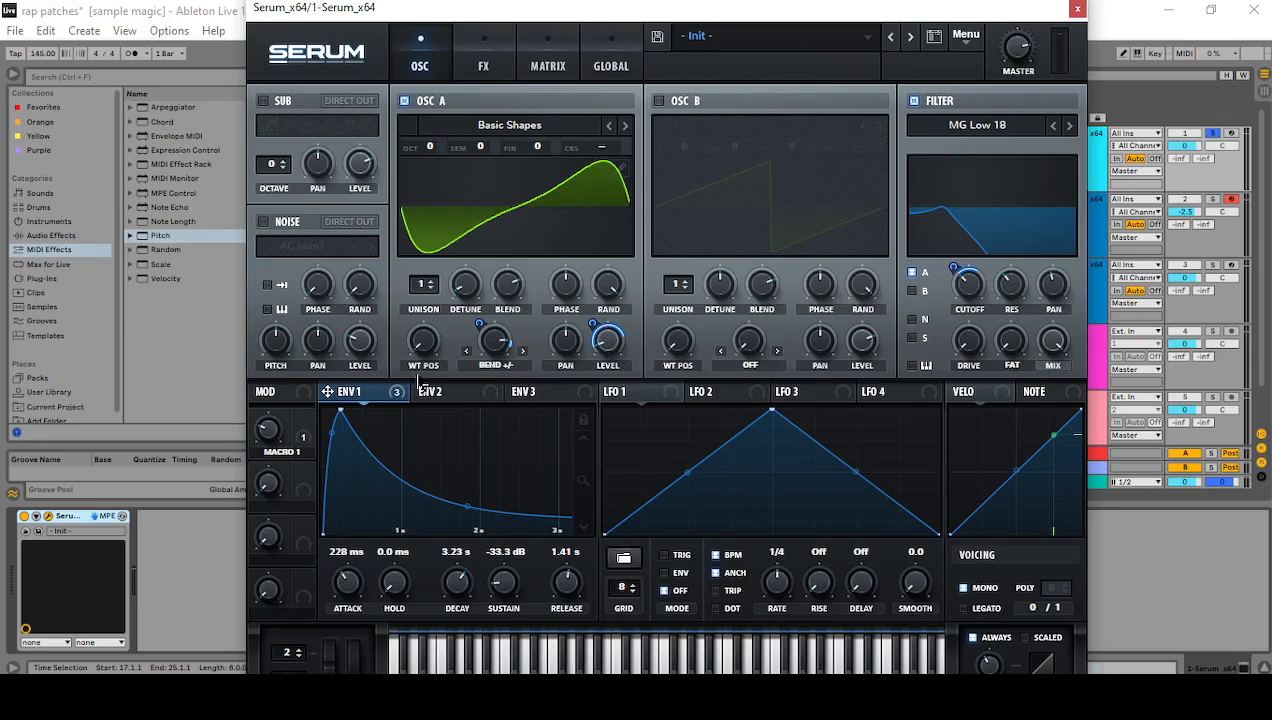
pyautogui.press('space')
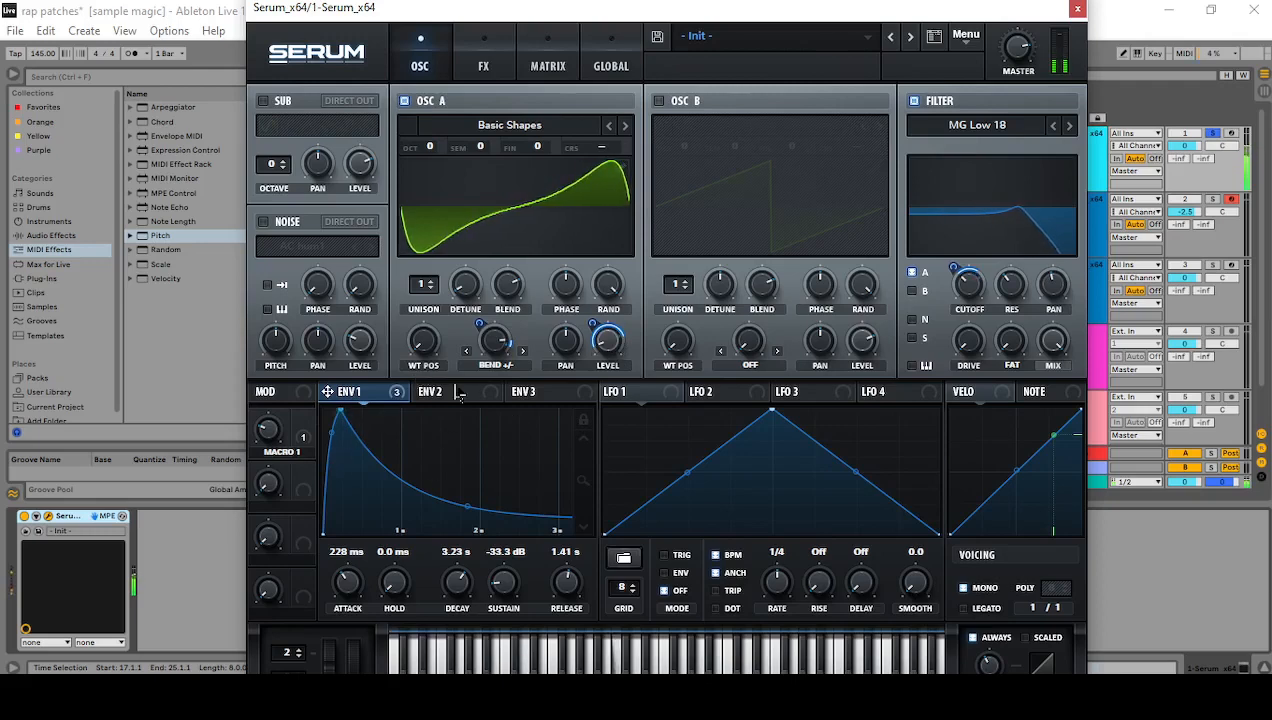
pyautogui.click(483, 64)
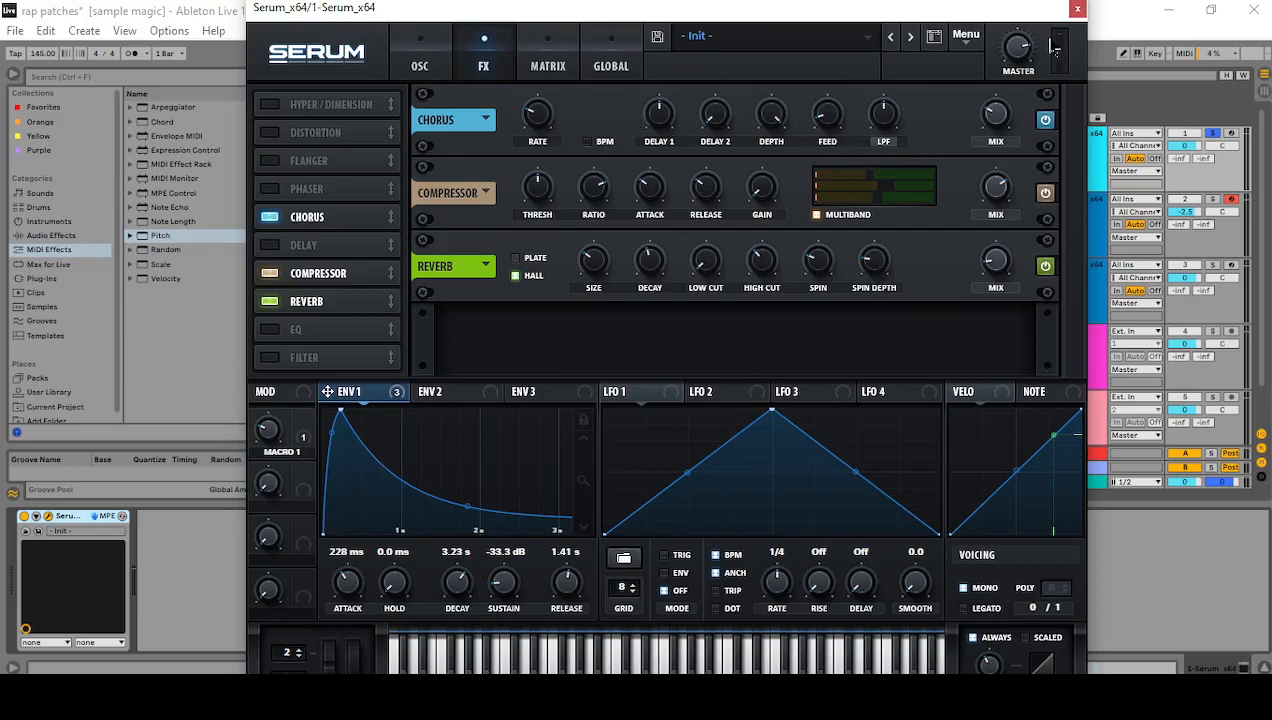
pyautogui.click(1041, 122)
pyautogui.click(1041, 122)
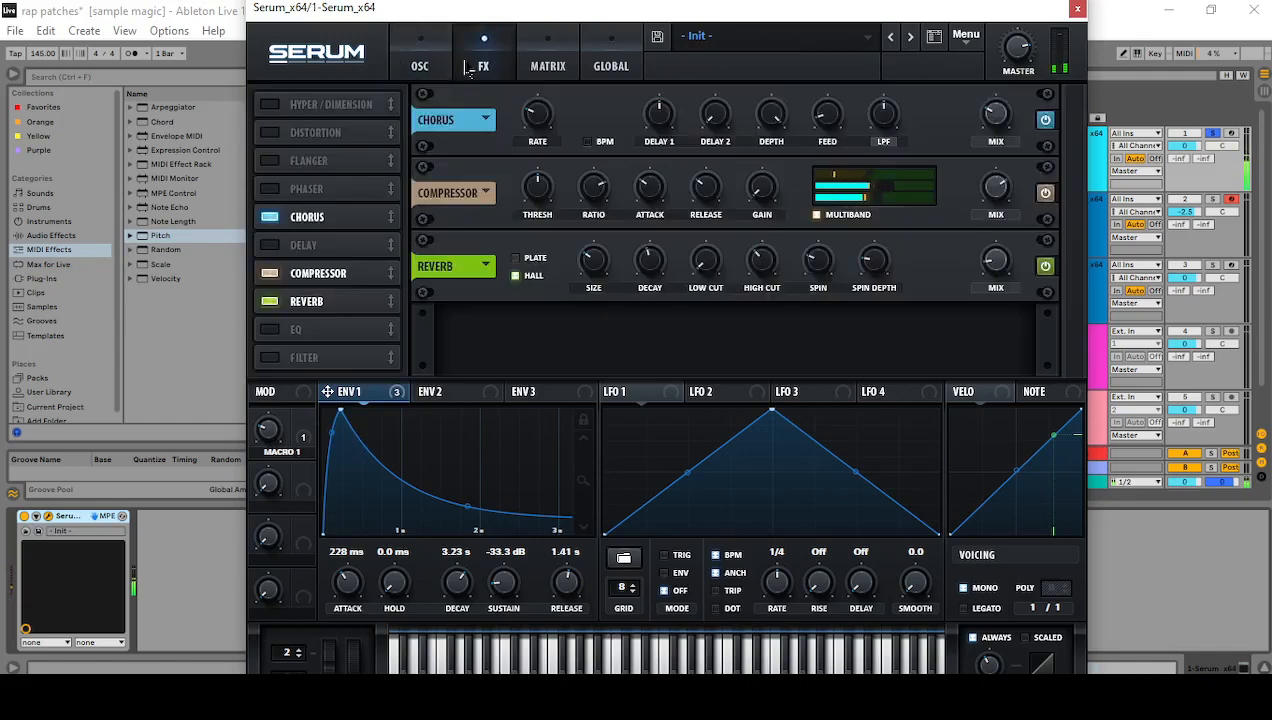
pyautogui.click(420, 66)
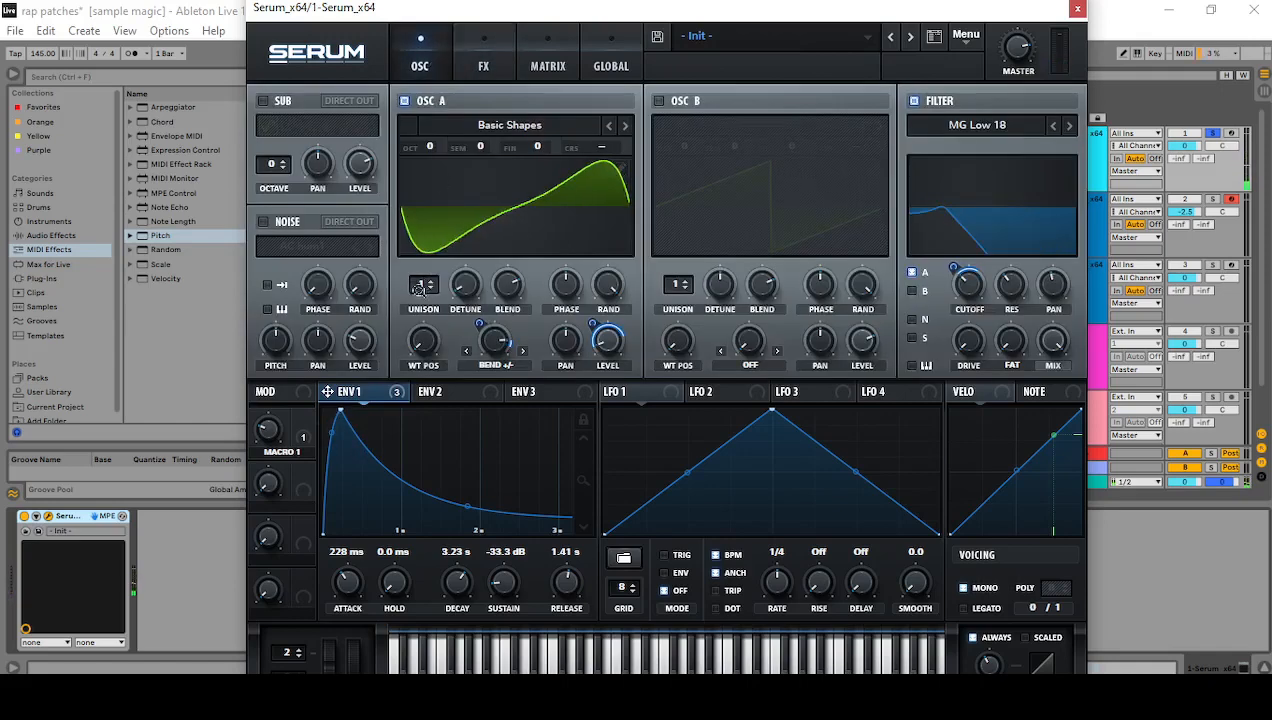
pyautogui.click(483, 64)
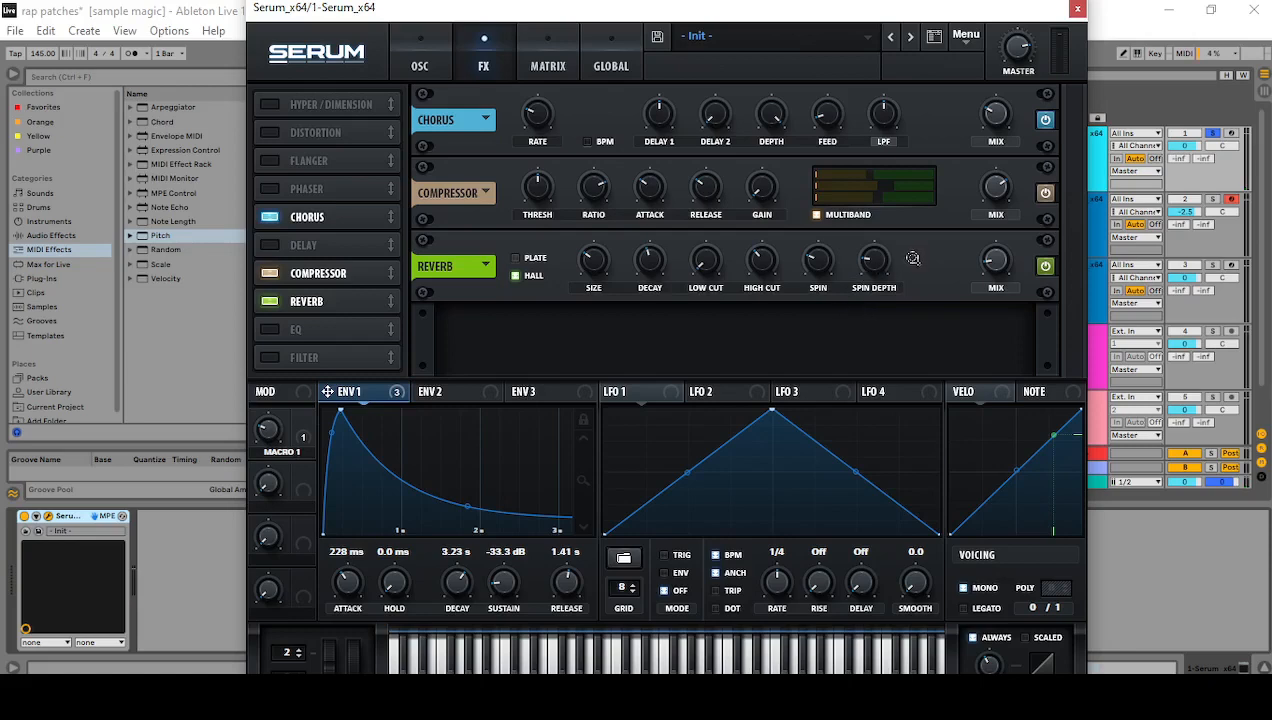
pyautogui.click(419, 66)
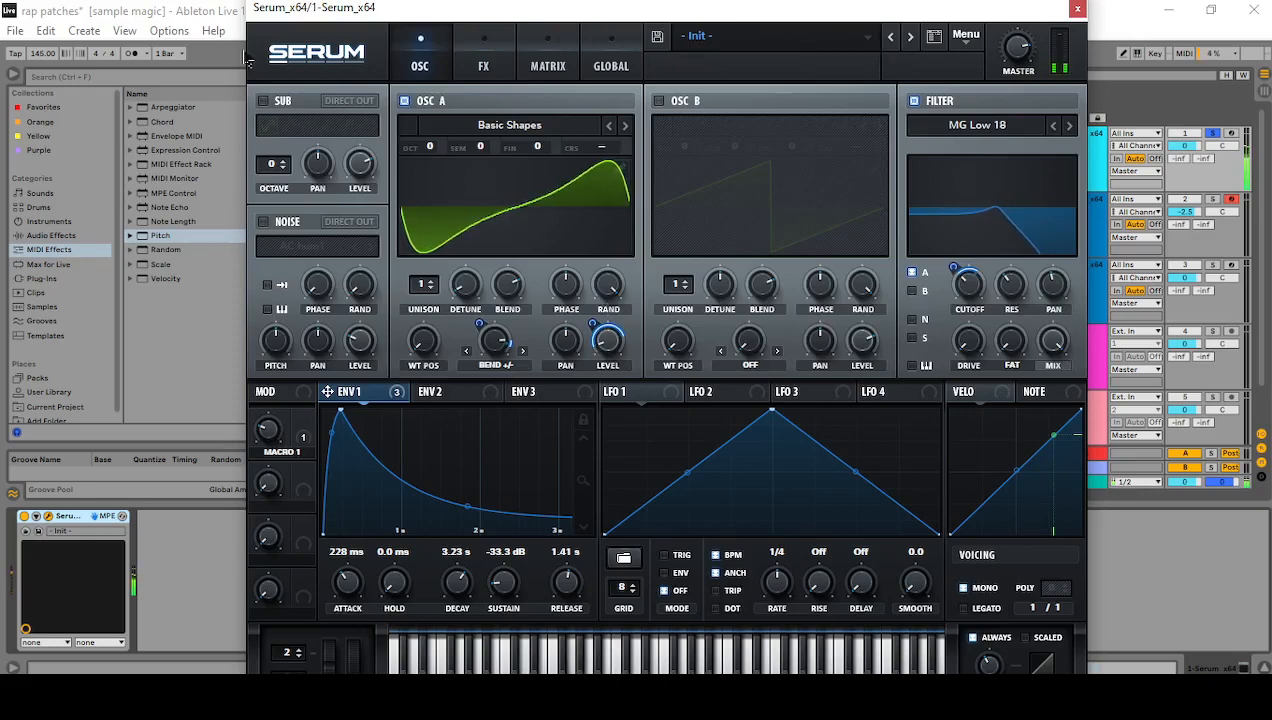
# - Scale down the Serum window, try the portamento time at 0 ms during playback, and close the plugin
pyautogui.click(316, 52)
pyautogui.click(318, 147)
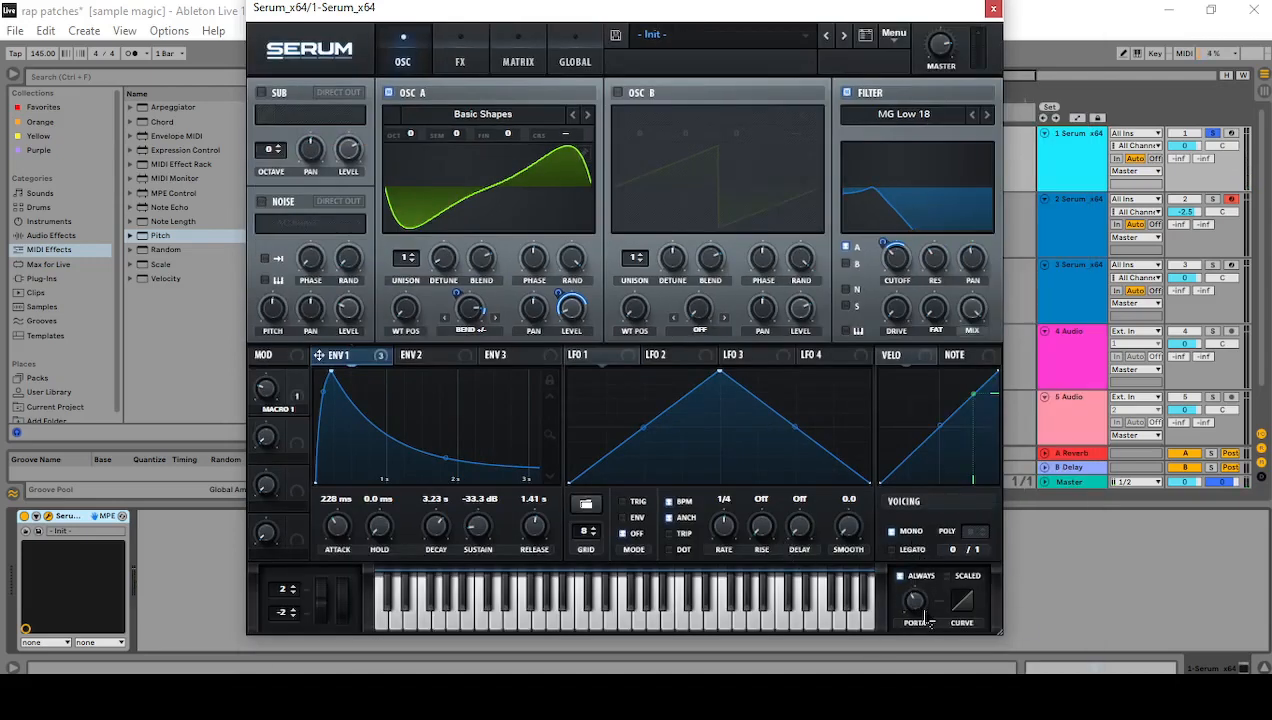
pyautogui.moveTo(915, 605); pyautogui.dragTo(915, 685)
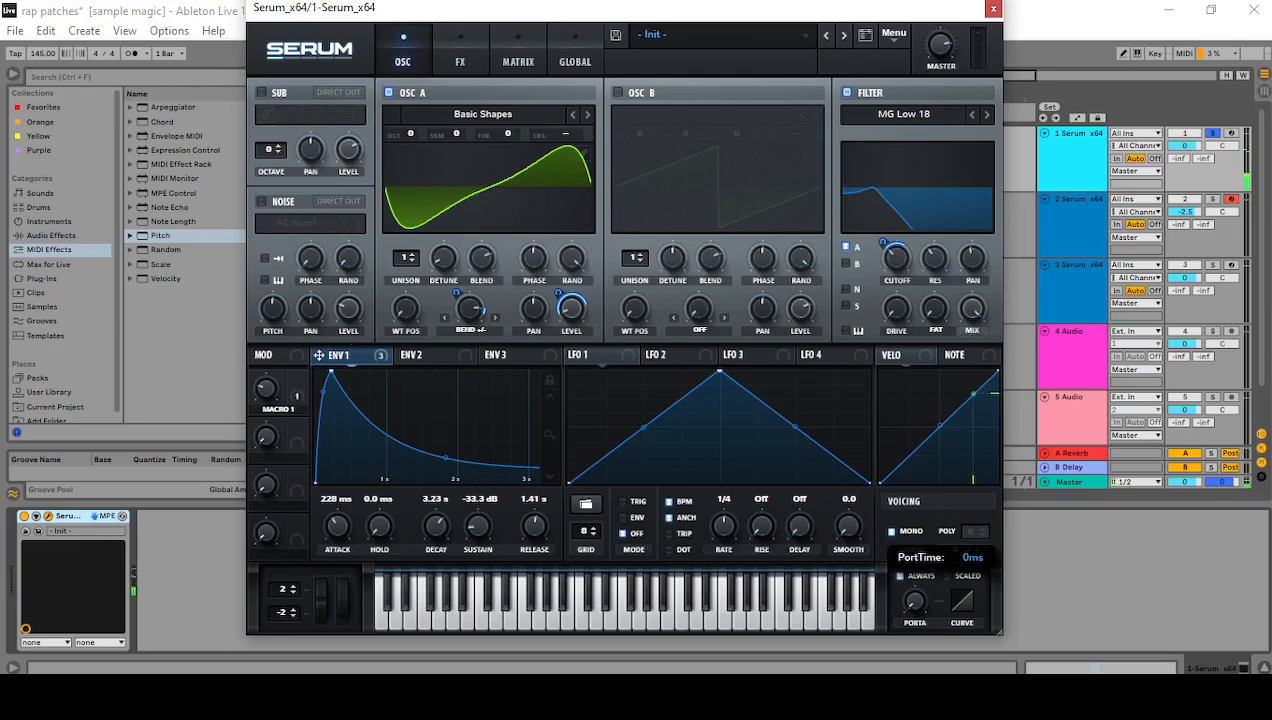
pyautogui.moveTo(914, 600); pyautogui.dragTo(928, 622)
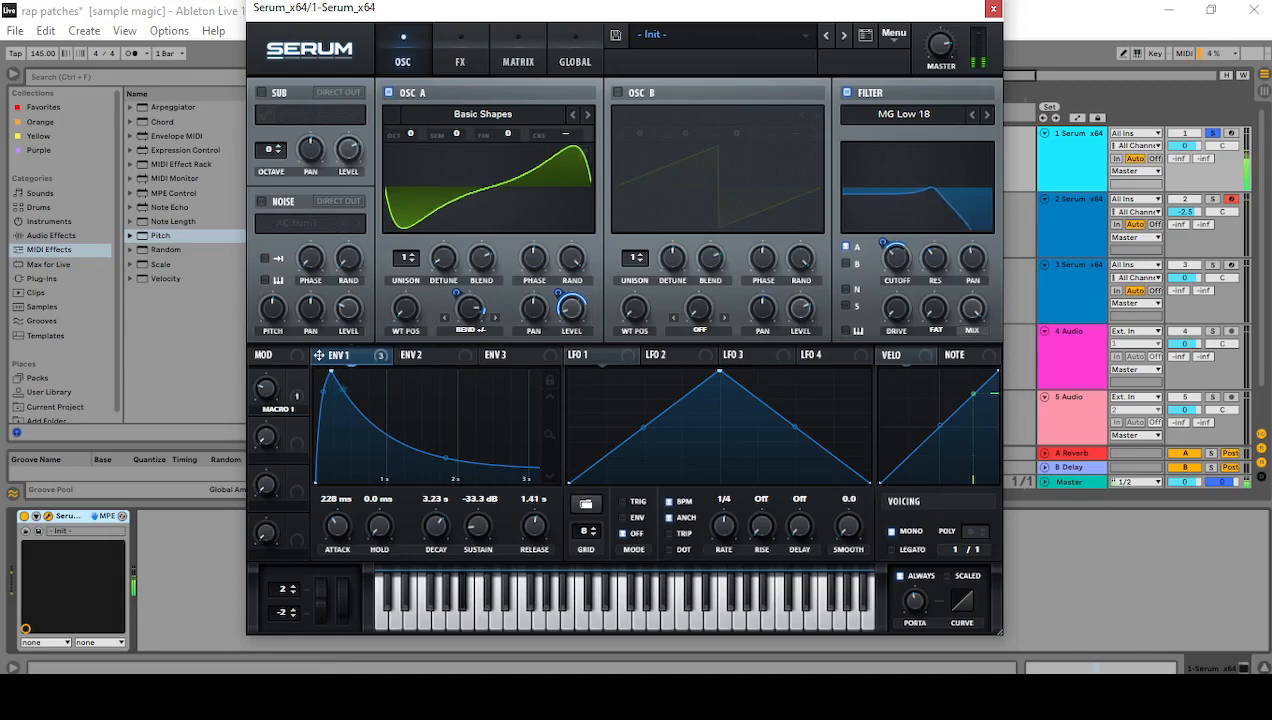
pyautogui.click(993, 8)
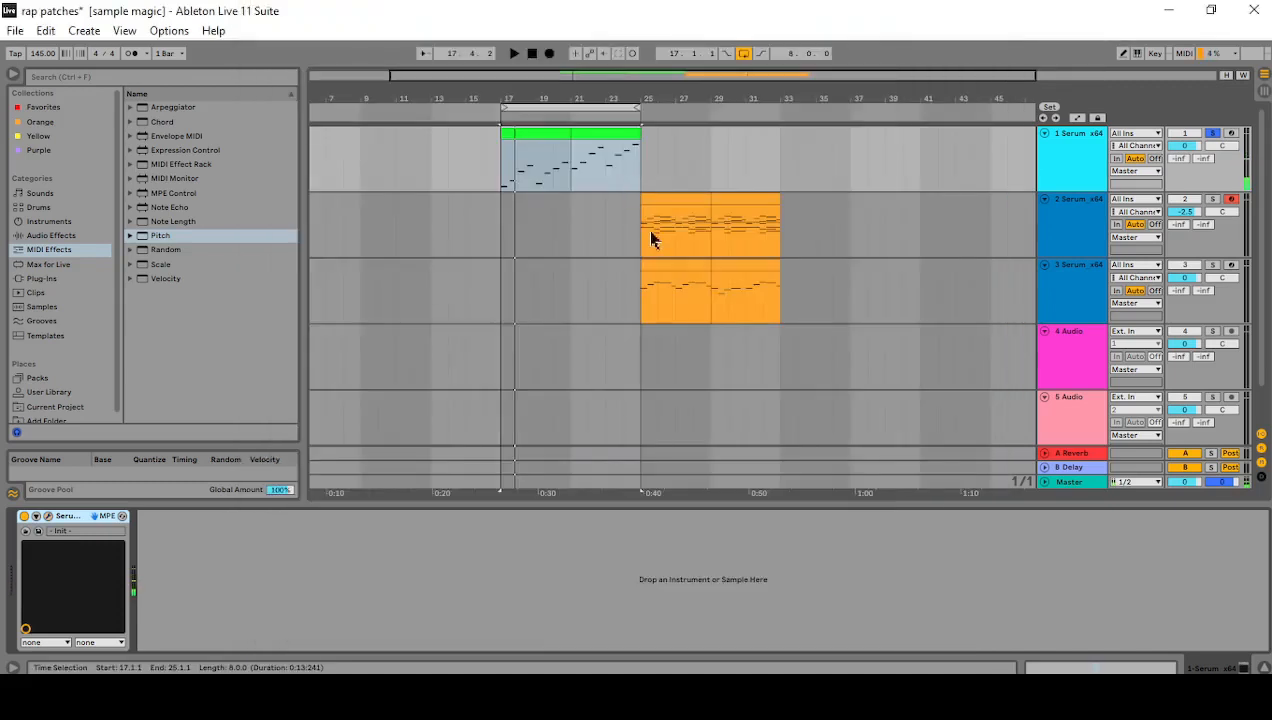
# - Loop the orange clips from bar 25 with no track soloed, and lower the third track's volume to -8.0 dB during playback
pyautogui.click(665, 200)
pyautogui.moveTo(609, 107); pyautogui.dragTo(686, 150)
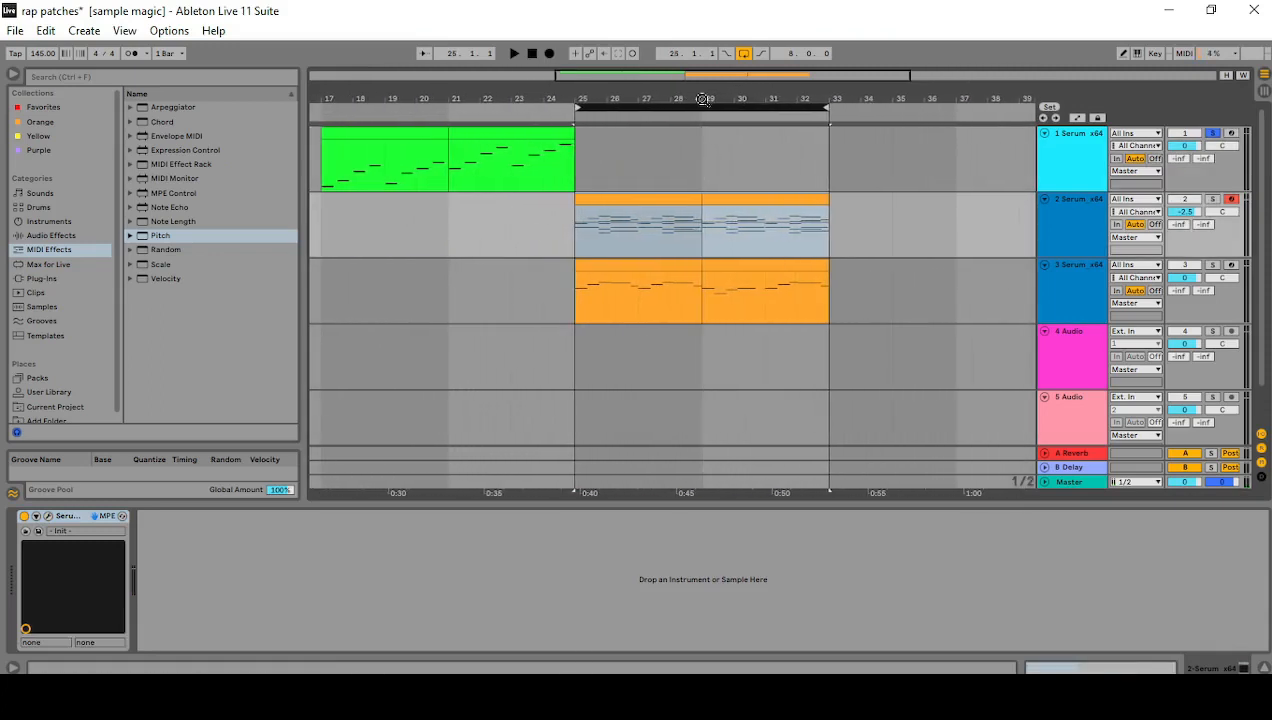
pyautogui.press('space')
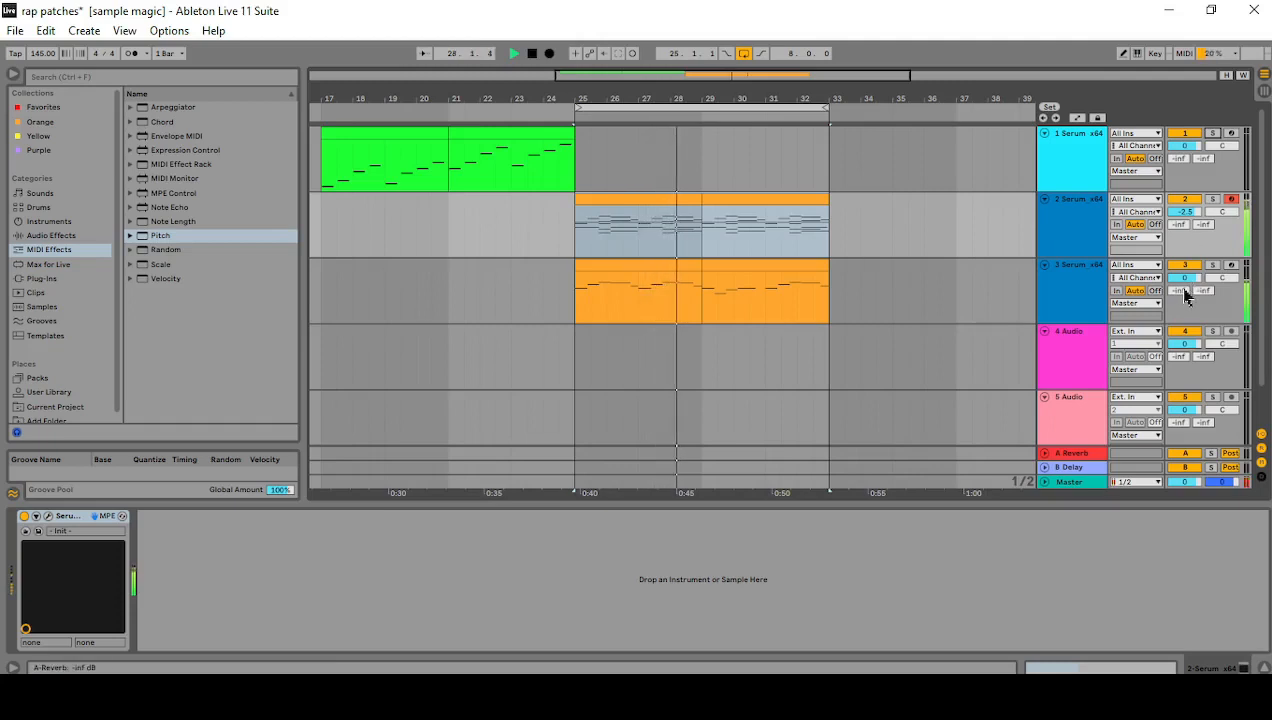
pyautogui.moveTo(1185, 278); pyautogui.dragTo(1185, 300)
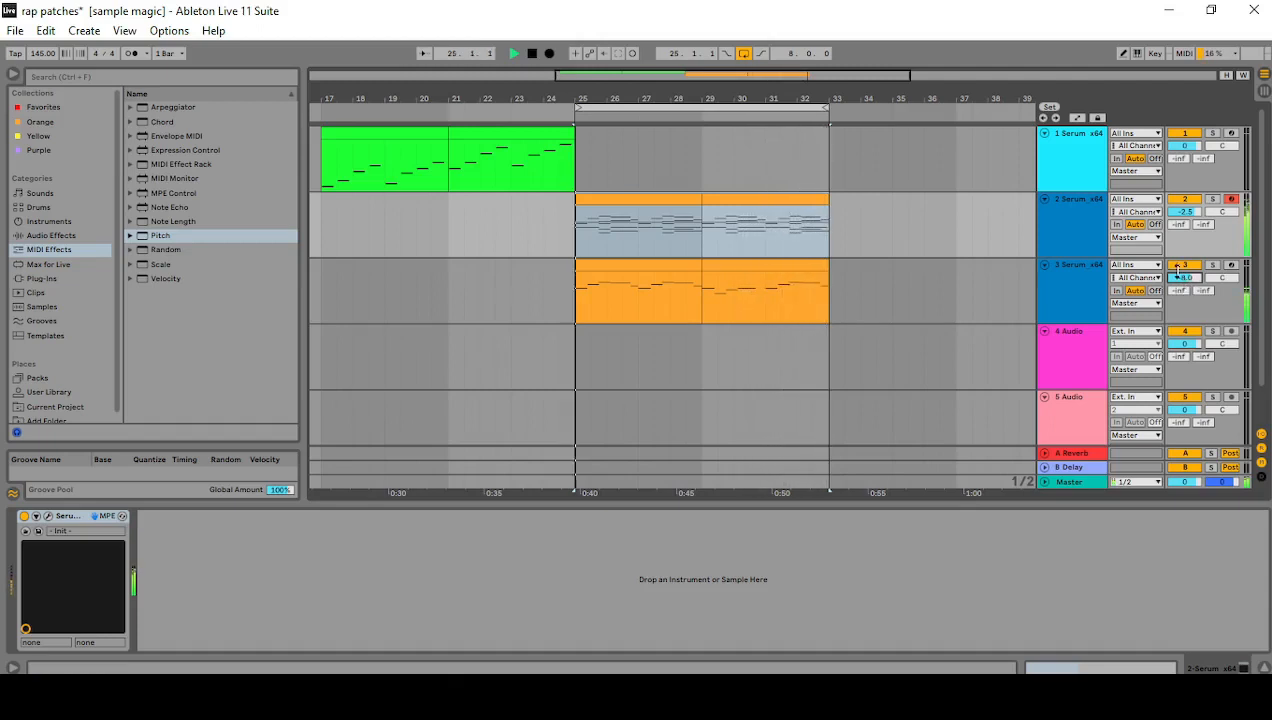
pyautogui.press('space')
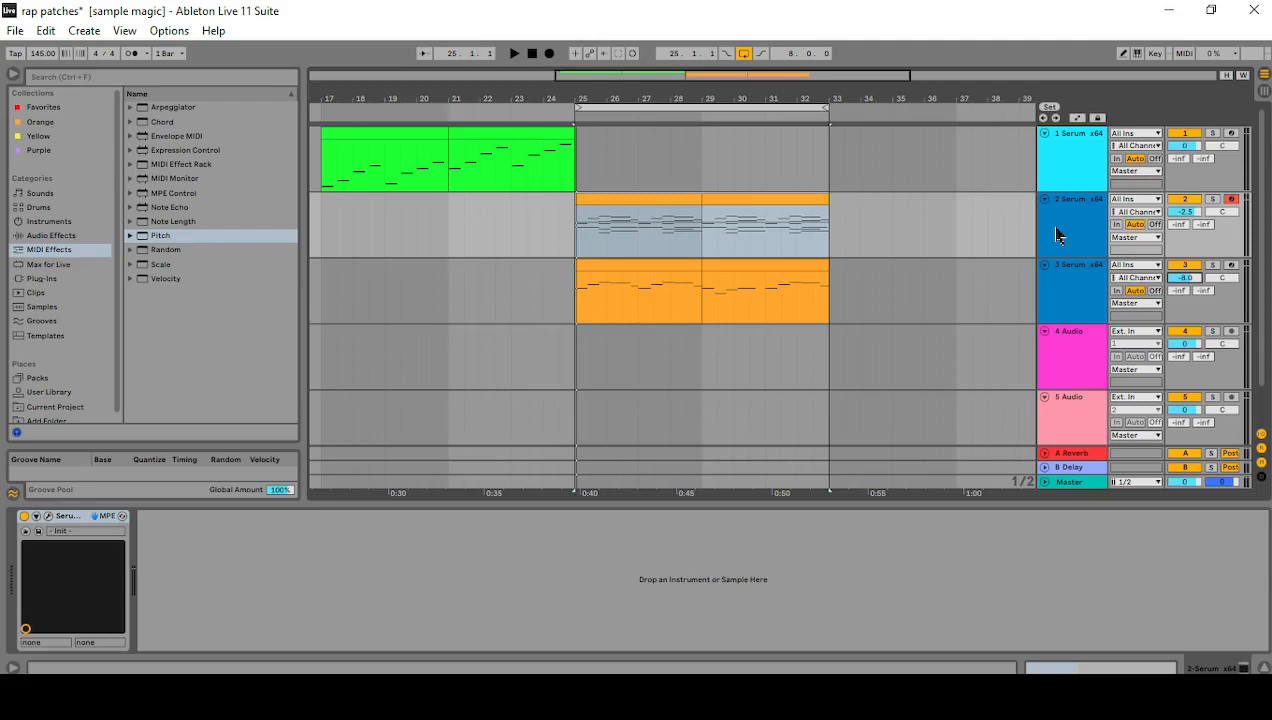
# - Solo the second Serum track, audition its looped chord clip and open its Serum patch
pyautogui.click(1213, 199)
pyautogui.press('space')
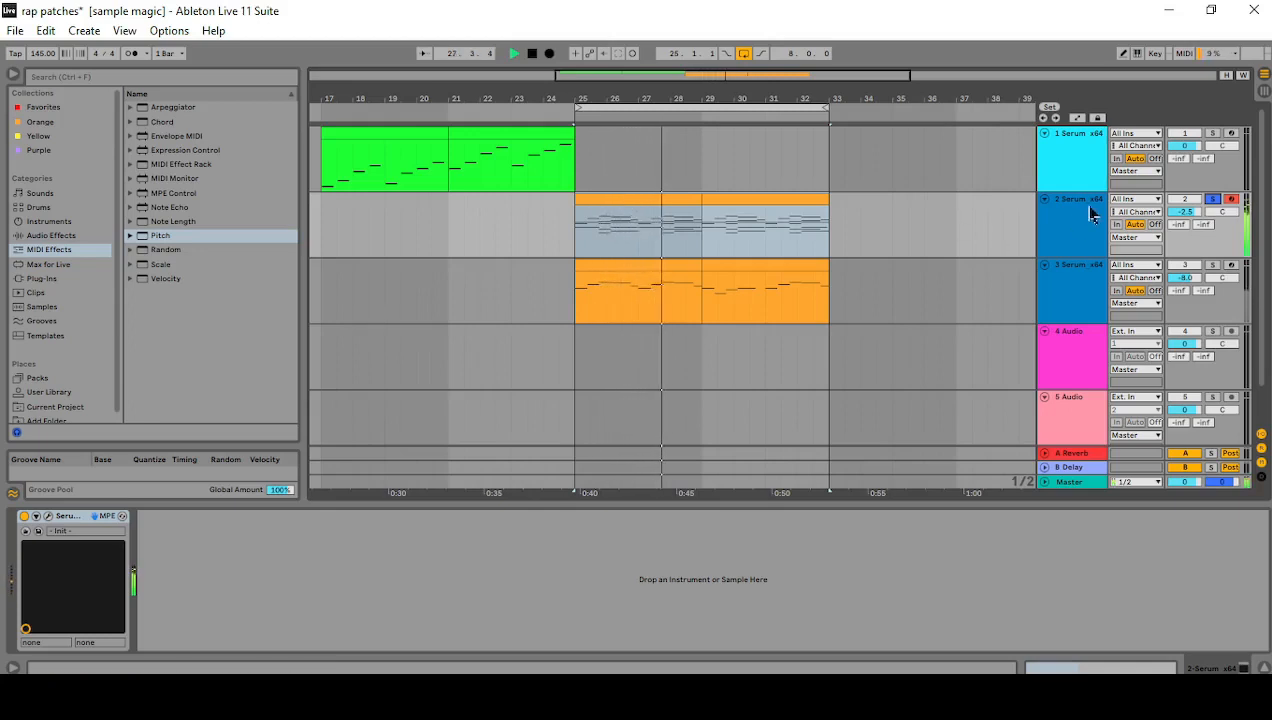
pyautogui.press('space')
pyautogui.click(49, 517)
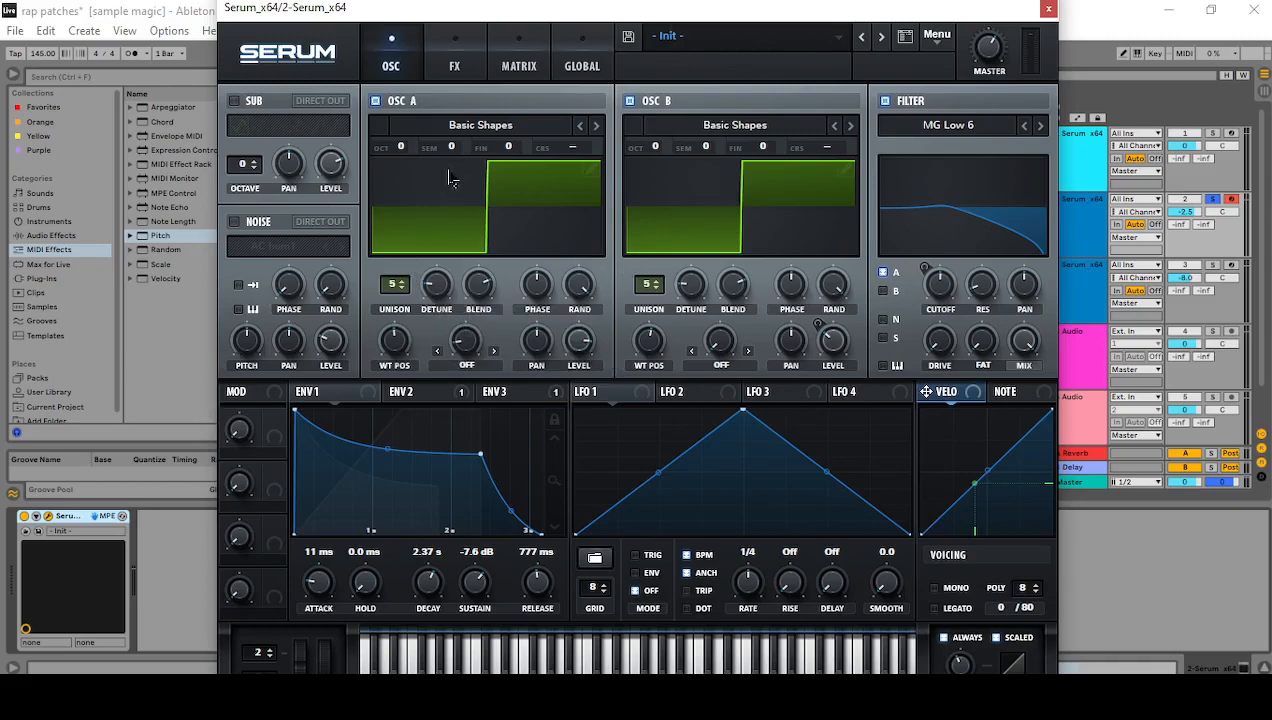
# - Compare oscillators A and B at 1 unison voice each against 5 voices each during playback
pyautogui.click(397, 289)
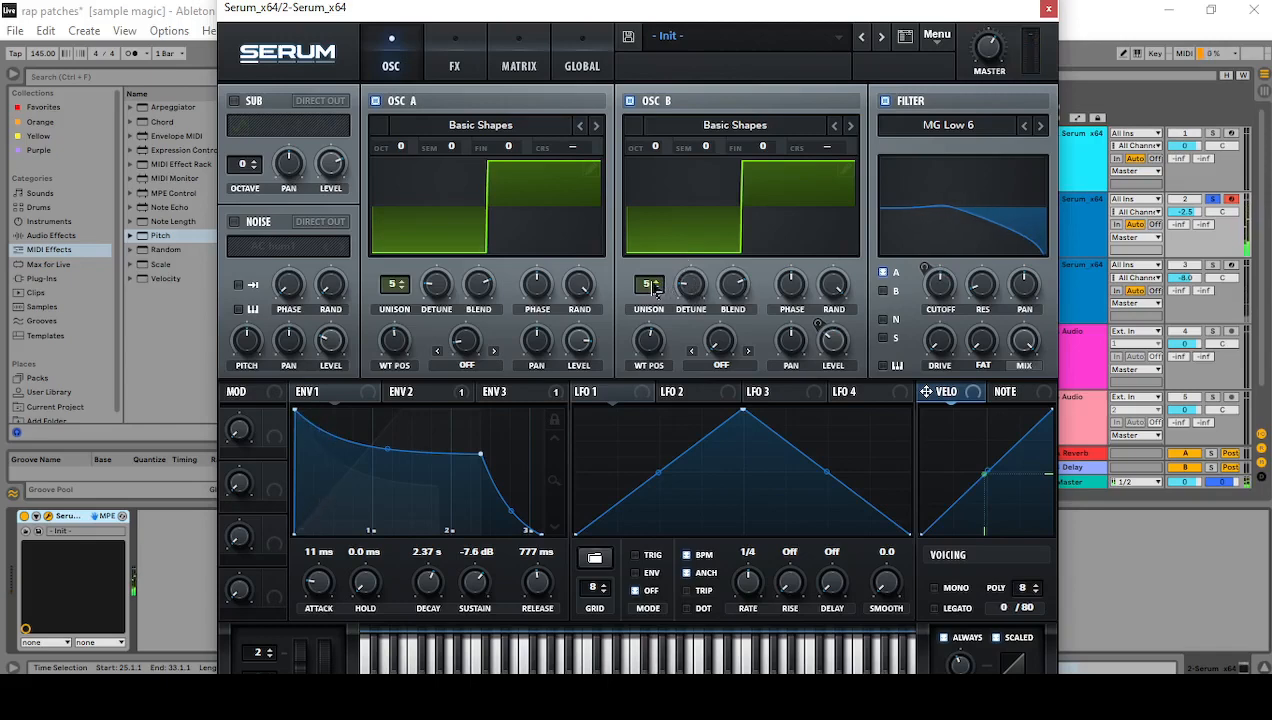
pyautogui.moveTo(648, 285); pyautogui.dragTo(488, 493)
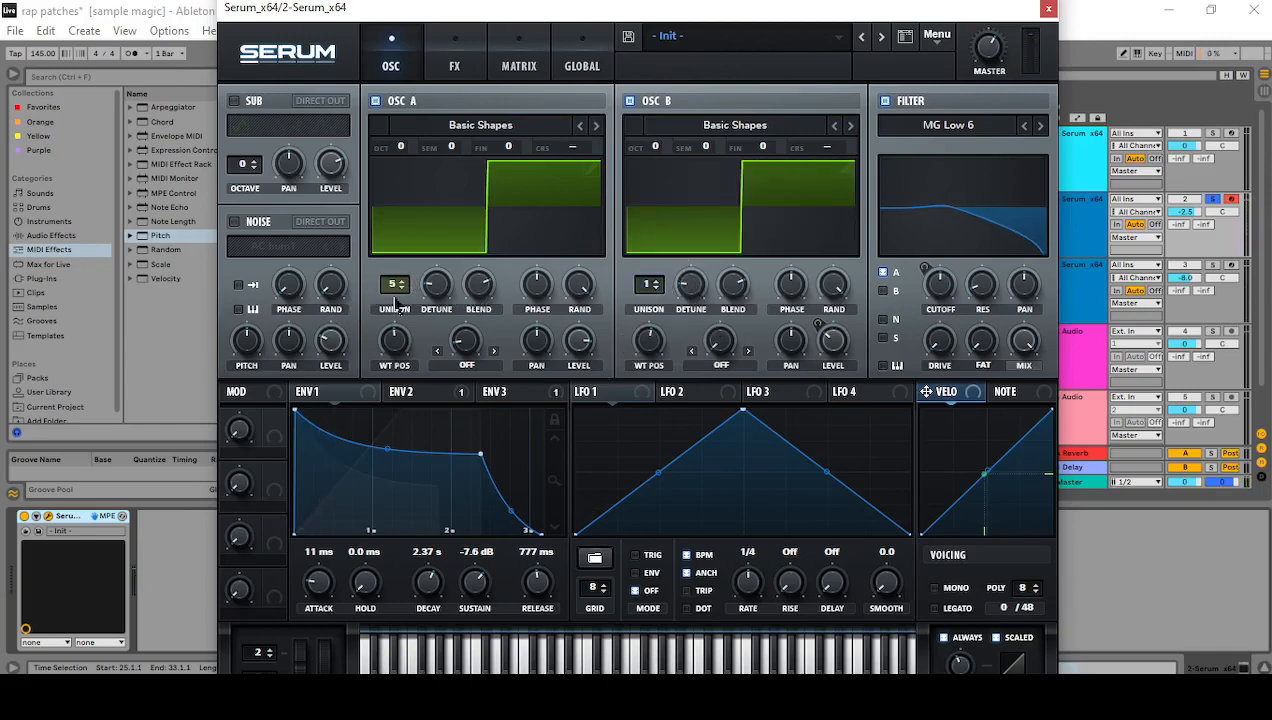
pyautogui.moveTo(396, 300); pyautogui.dragTo(396, 400)
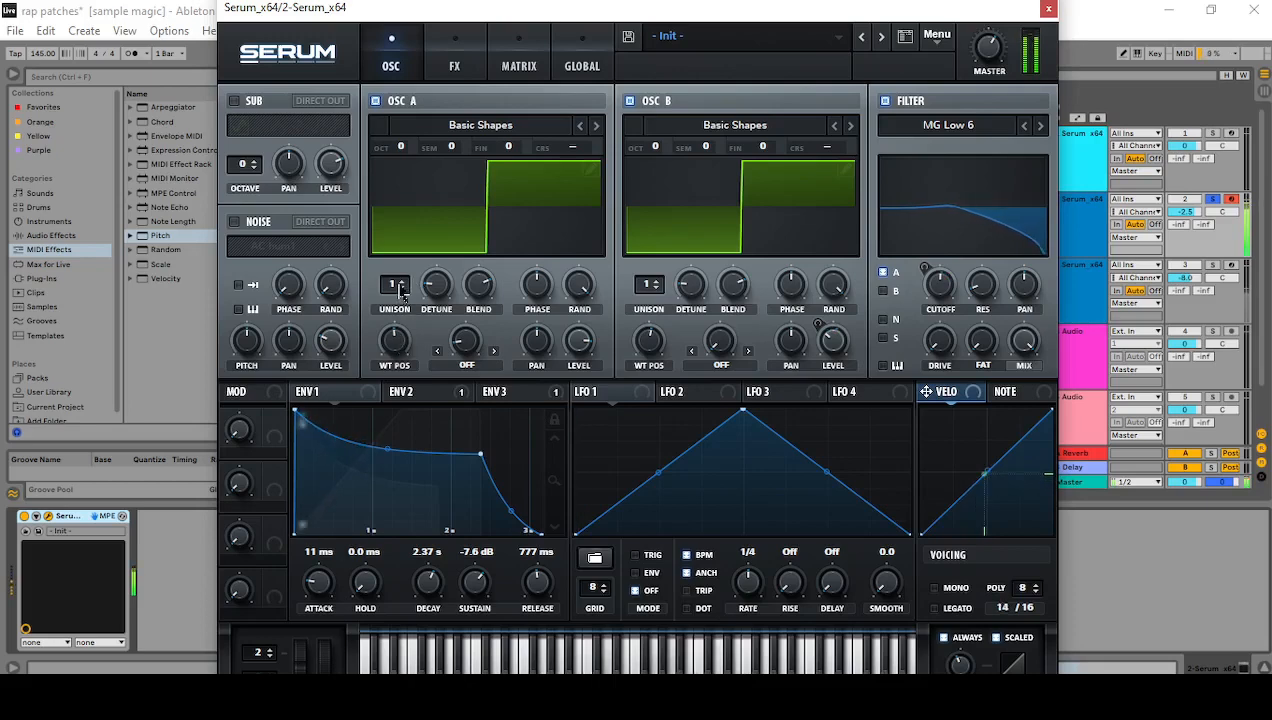
pyautogui.moveTo(399, 288); pyautogui.dragTo(426, 245)
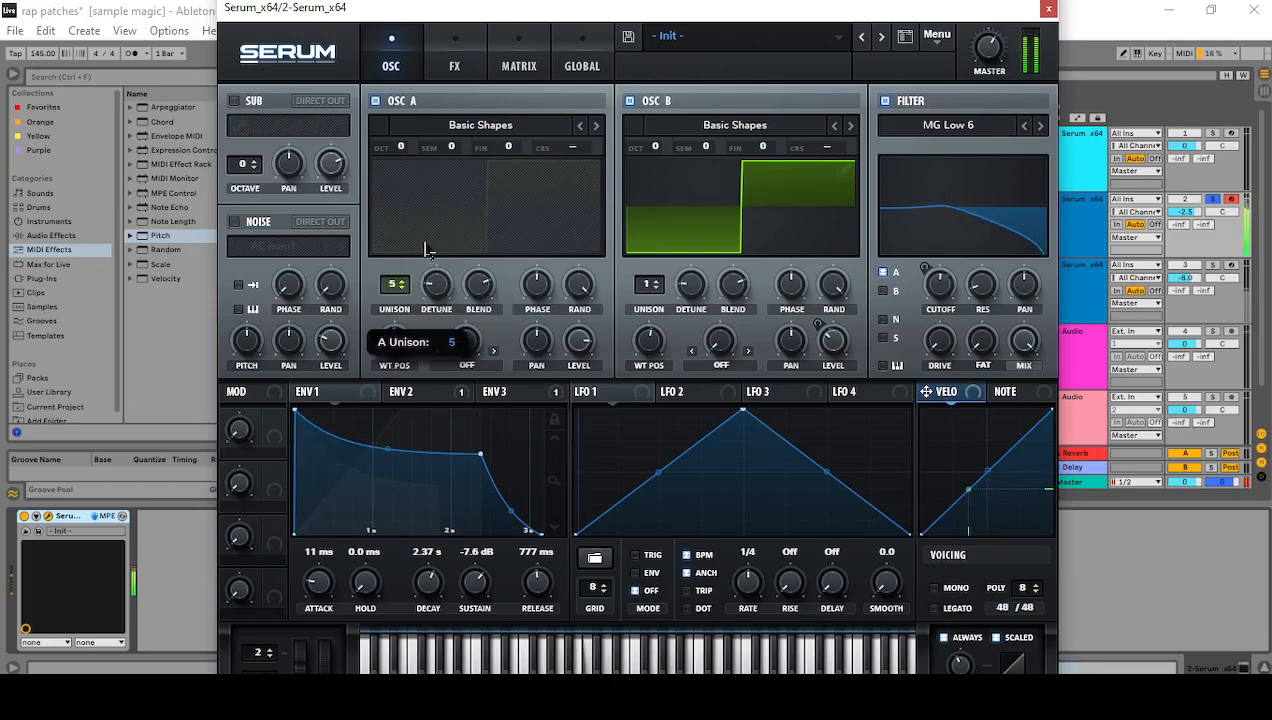
pyautogui.moveTo(655, 284); pyautogui.dragTo(680, 250)
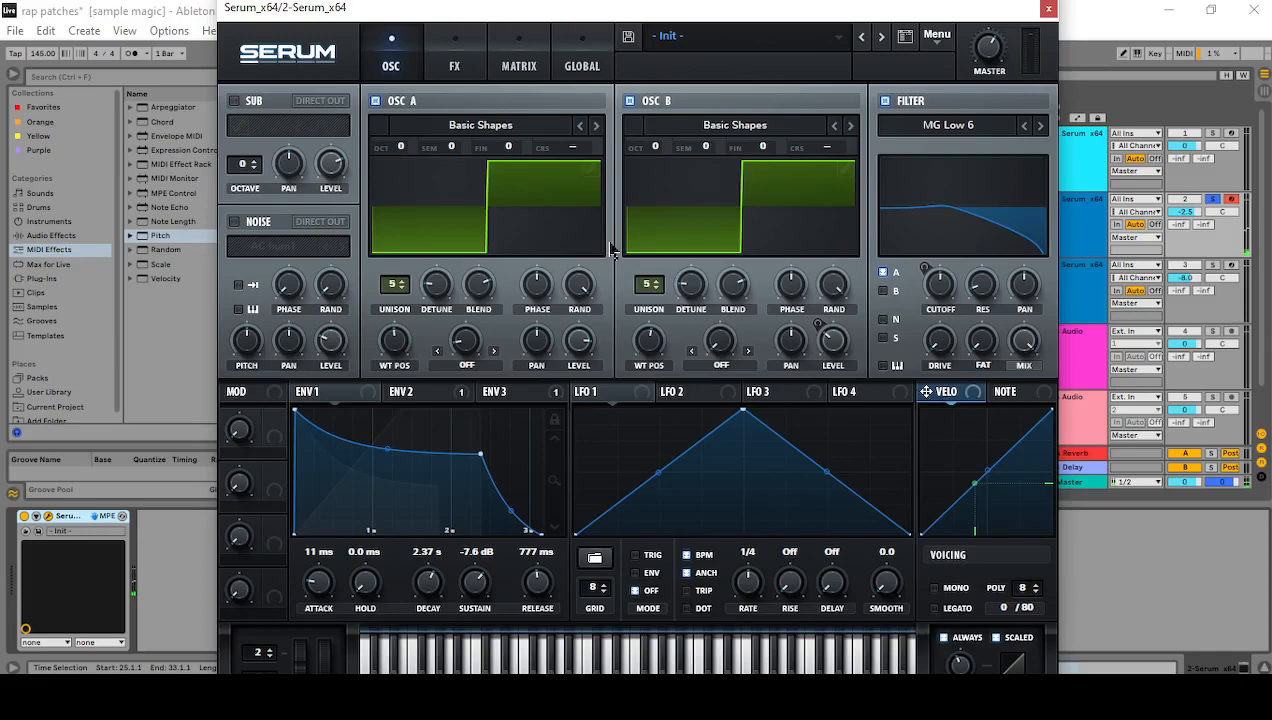
# - Examine the settings of Envelopes 1, 2 and 3 and their modulation of oscillator B's level and the filter cutoff
pyautogui.click(445, 392)
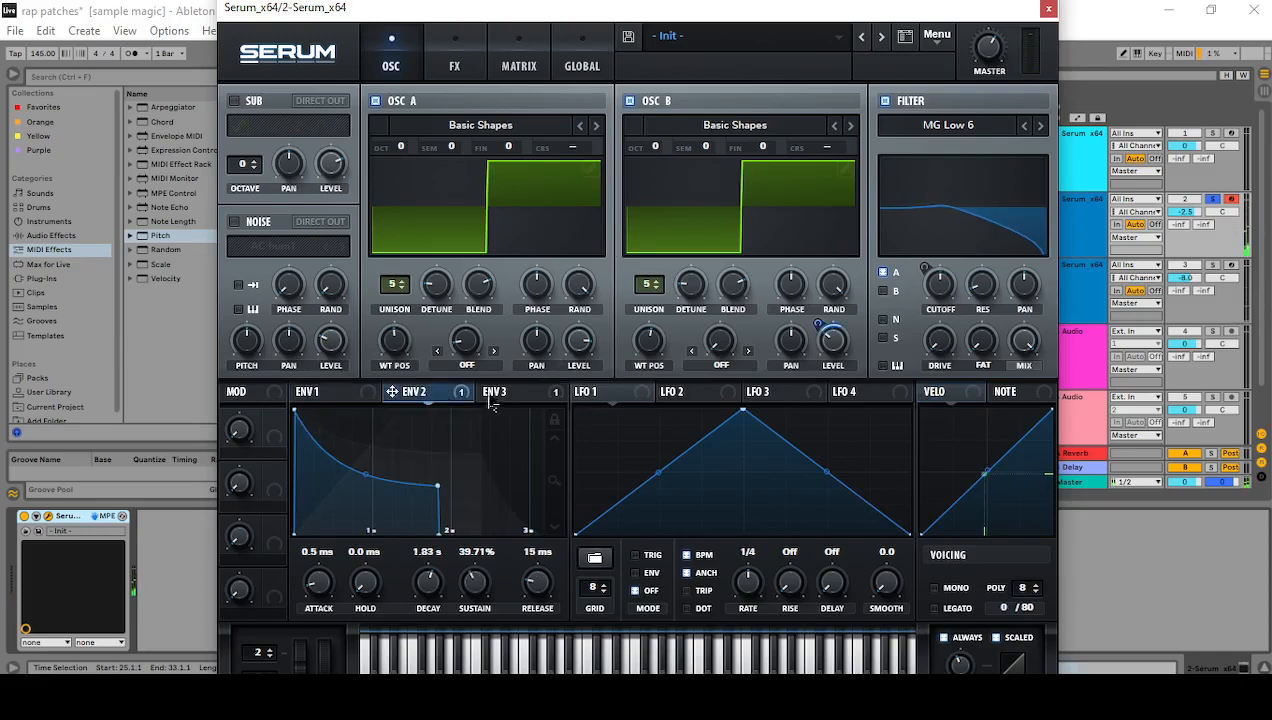
pyautogui.click(362, 398)
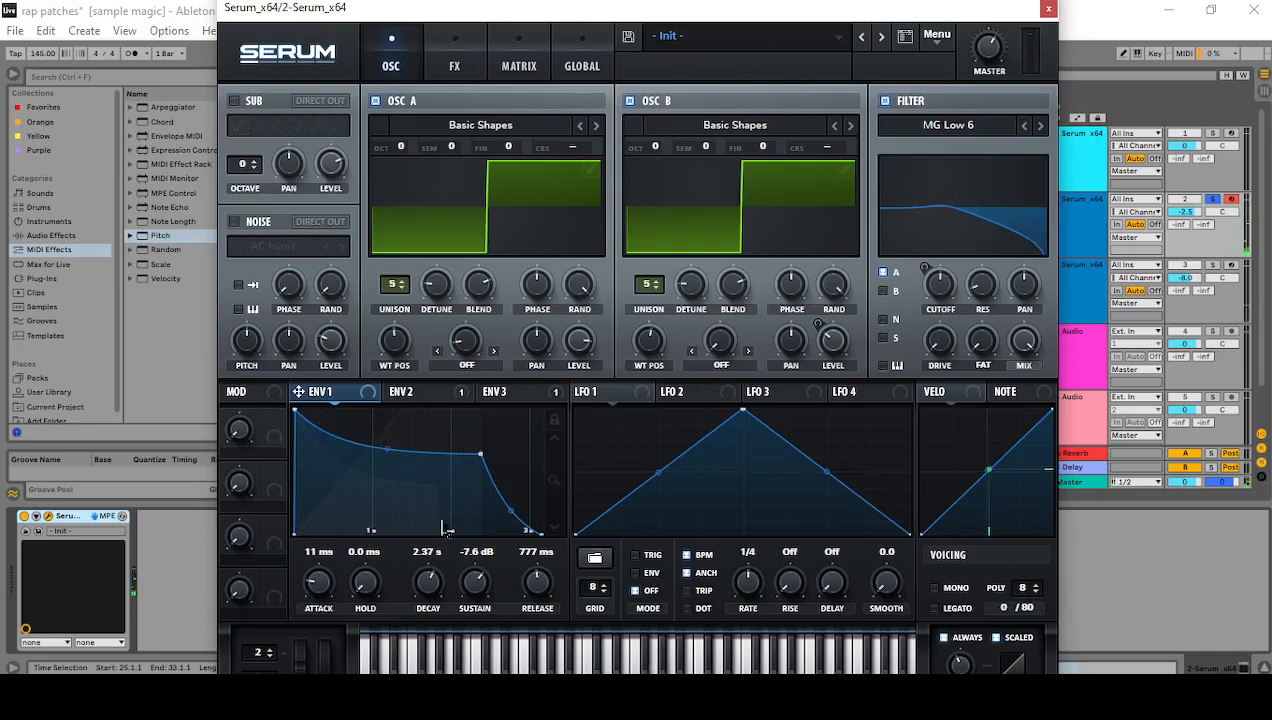
pyautogui.click(446, 396)
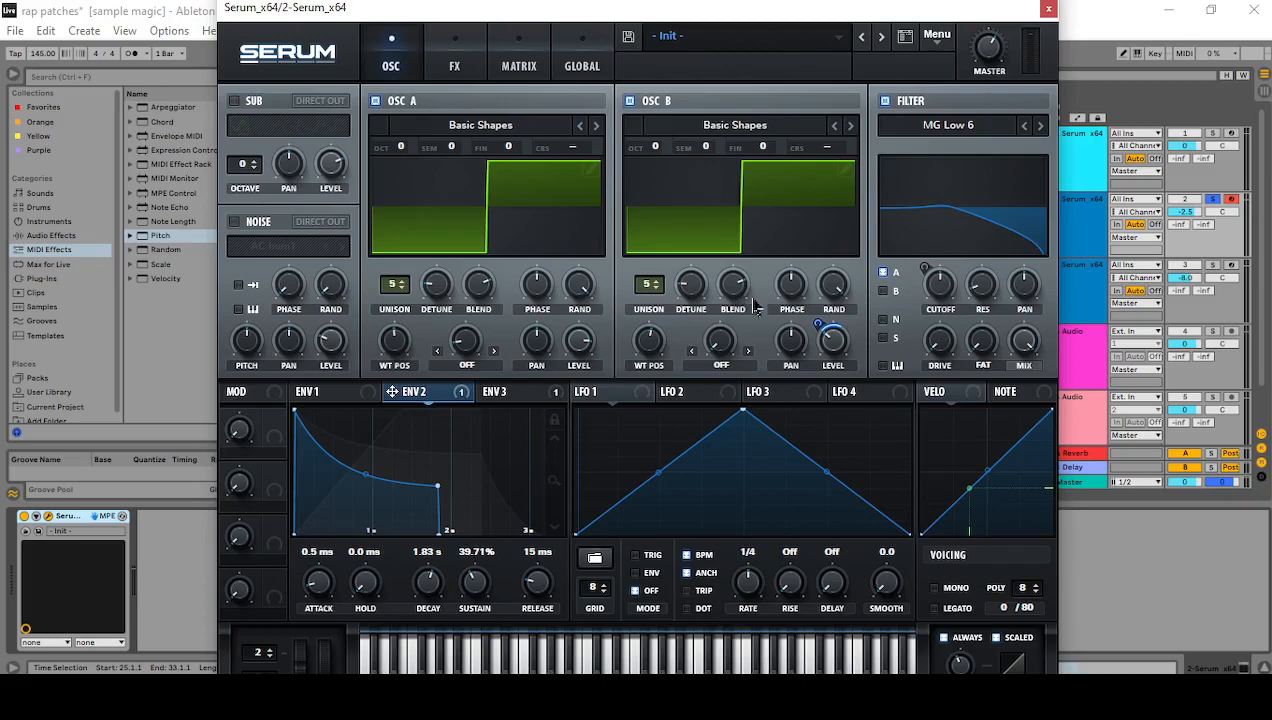
pyautogui.click(503, 393)
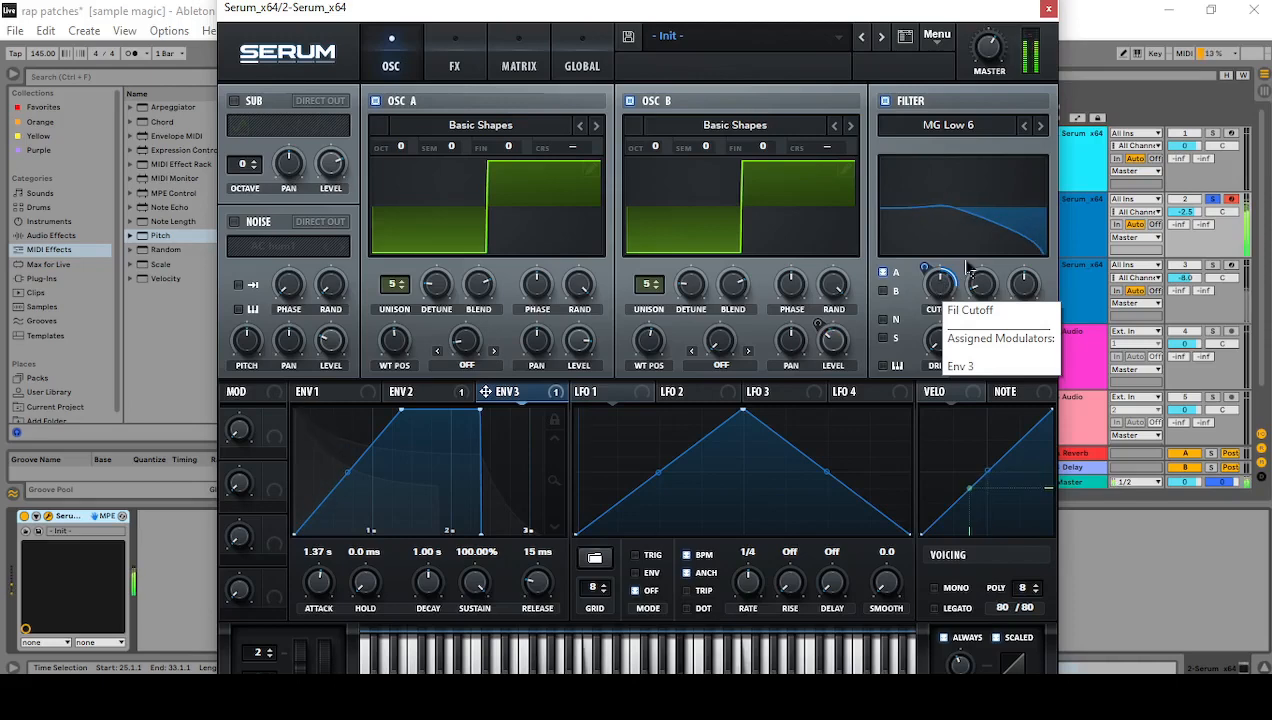
# - Scale the second track's Serum window down to 90% zoom so the voicing section fits on screen
pyautogui.moveTo(988, 284); pyautogui.dragTo(988, 286)
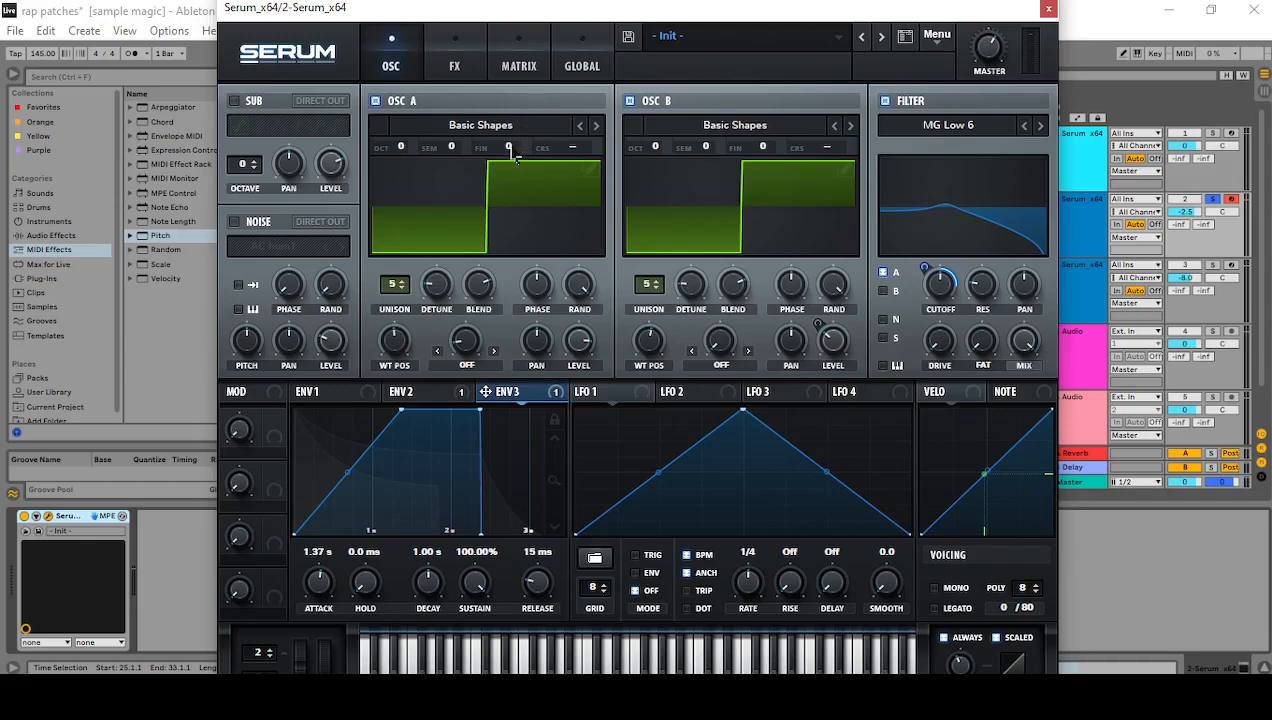
pyautogui.click(243, 48)
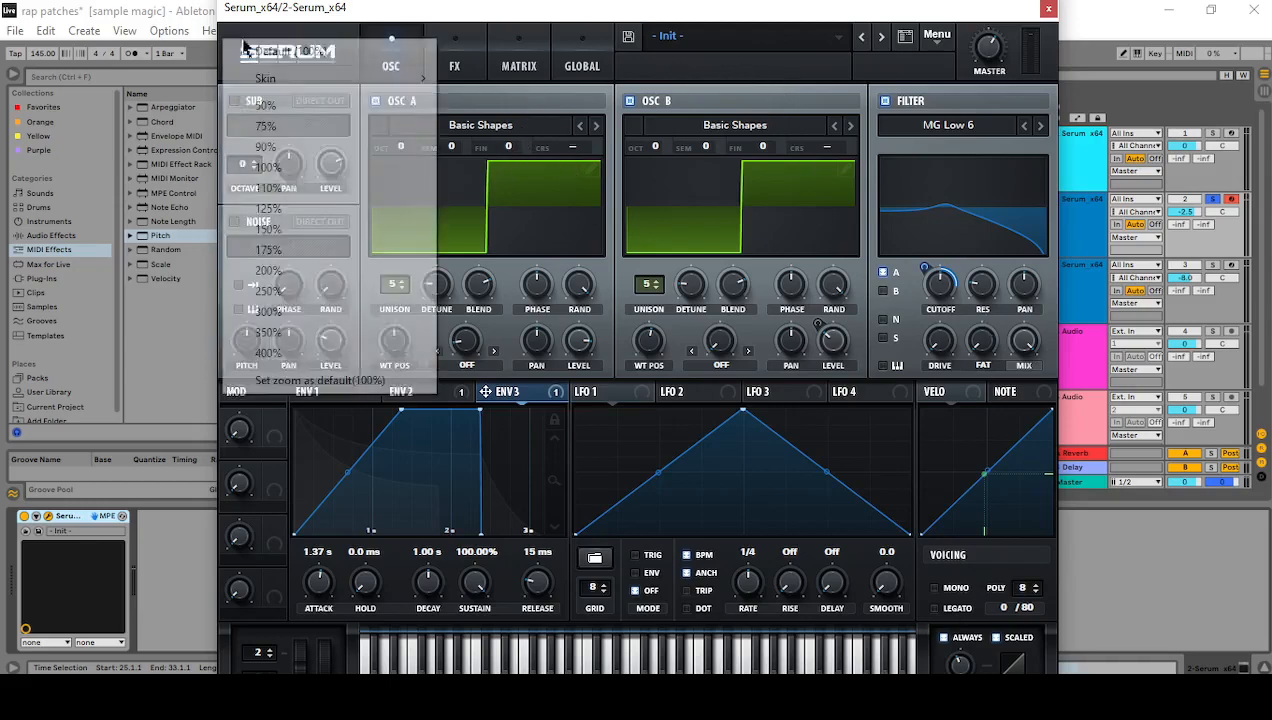
pyautogui.click(287, 153)
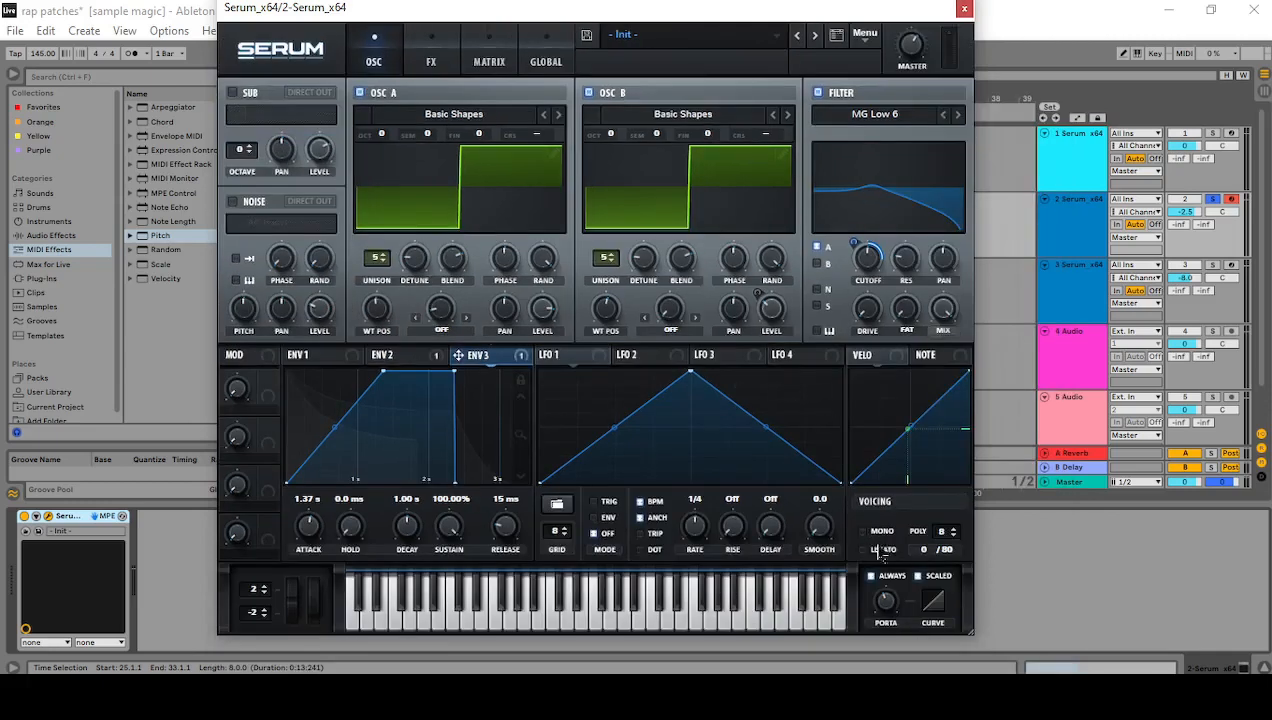
# - Set the portamento time to 73 ms and check the reverb on the patch's effects page
pyautogui.moveTo(884, 610)
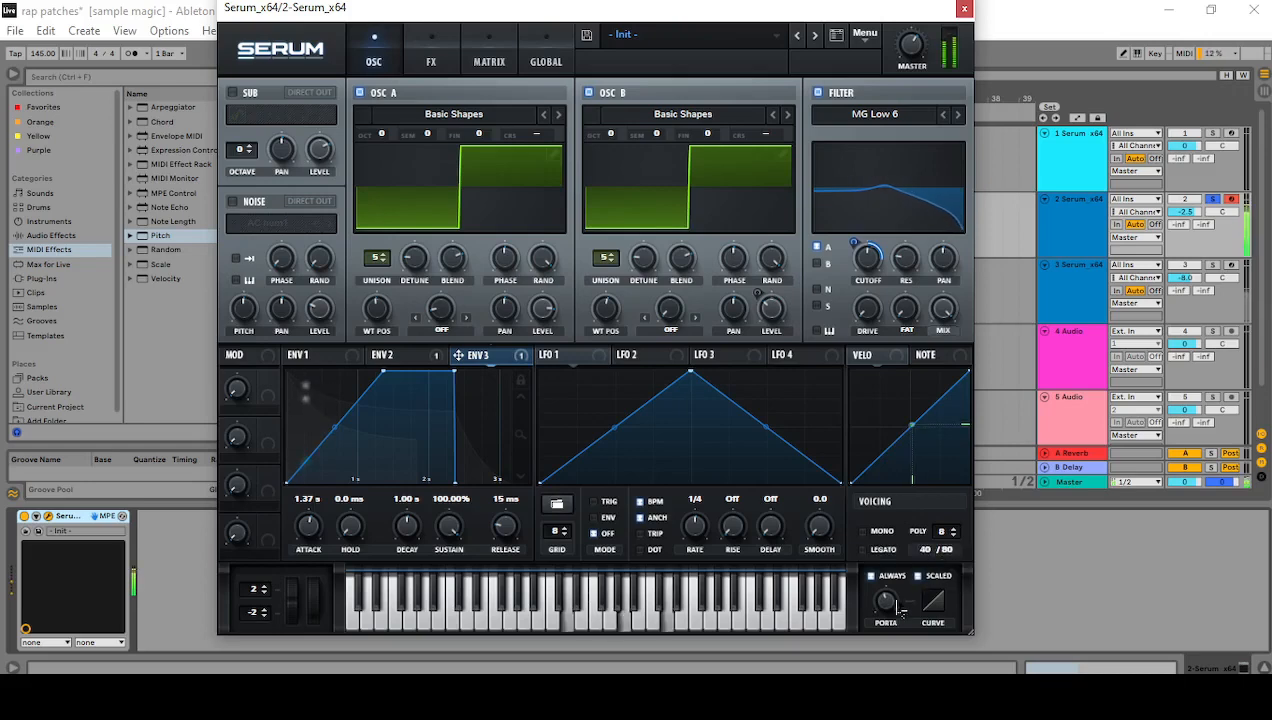
pyautogui.moveTo(890, 604)
pyautogui.mouseDown()
pyautogui.moveTo(874, 627)
pyautogui.moveTo(887, 621)
pyautogui.mouseUp()
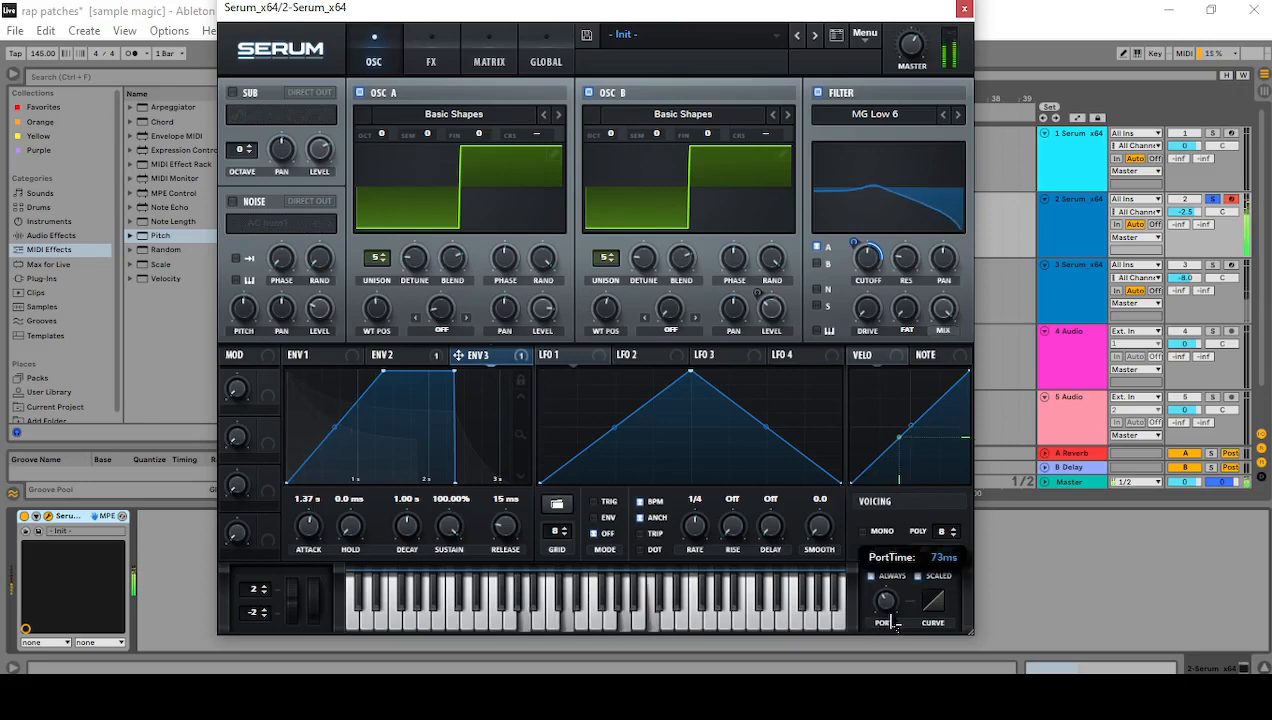
pyautogui.click(427, 61)
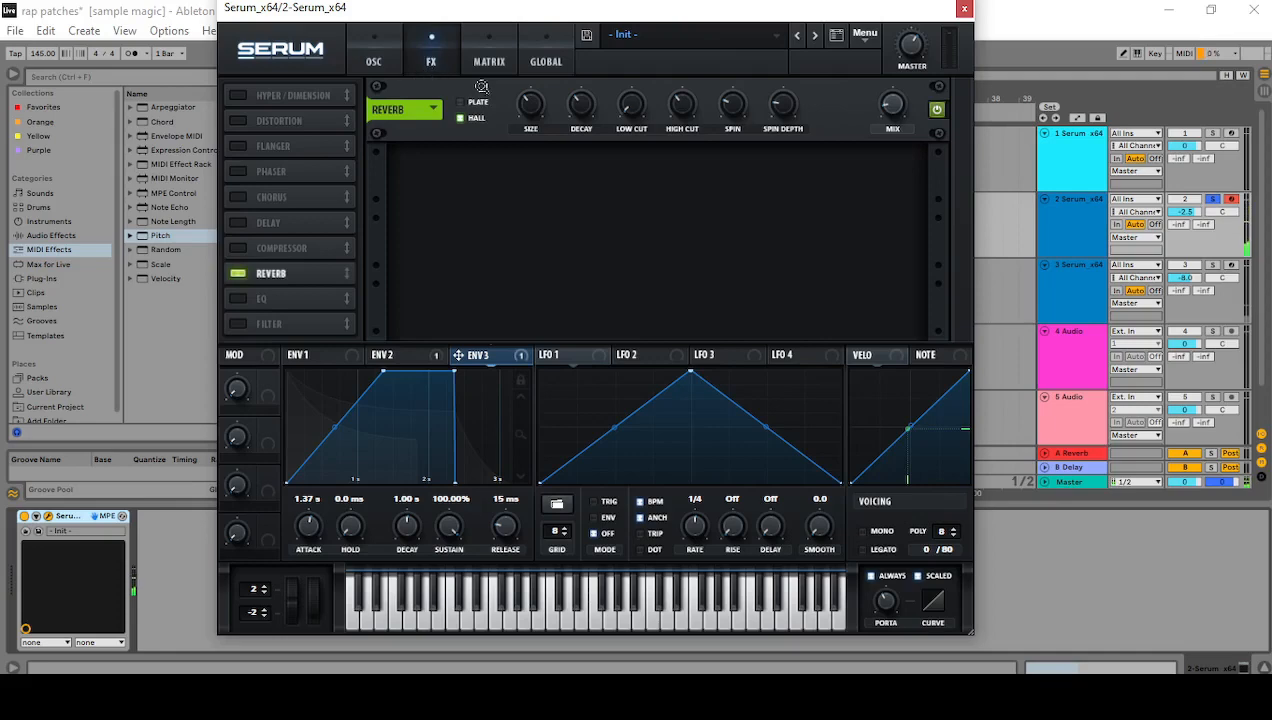
pyautogui.click(385, 58)
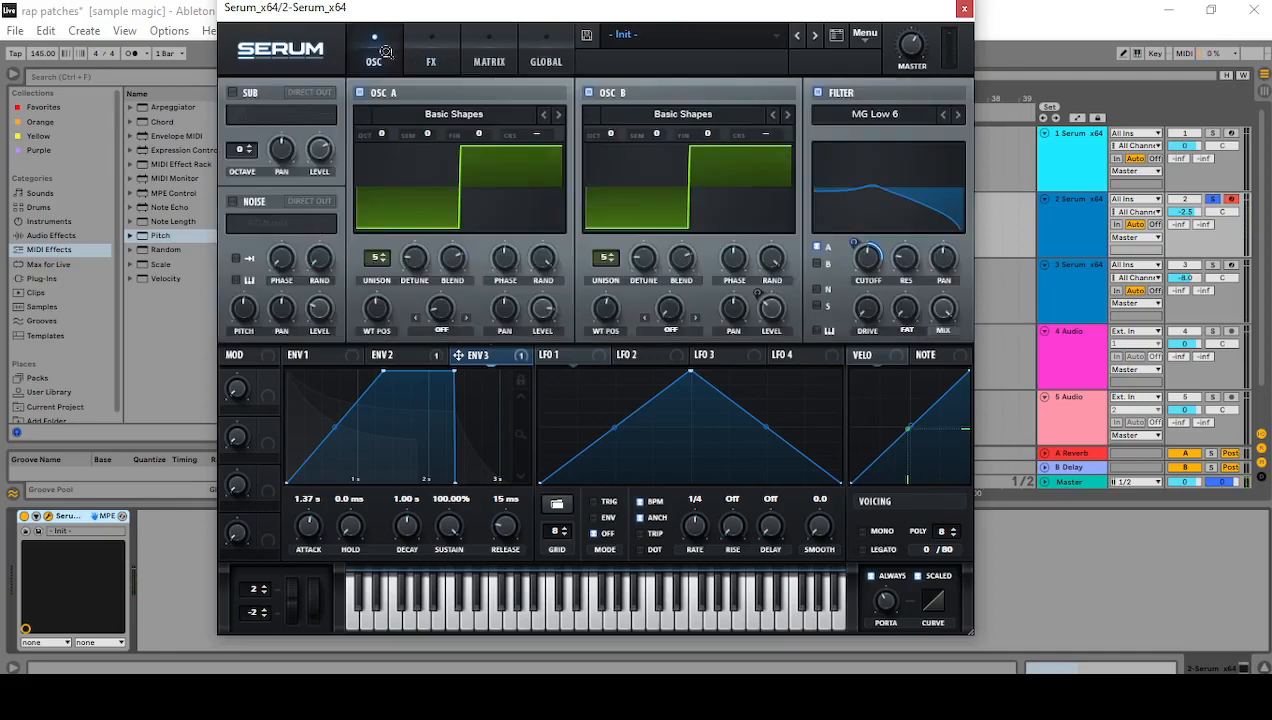
# - Solo the third Serum track, close the second track's patch, and open the third track's Serum patch during playback
pyautogui.click(1213, 265)
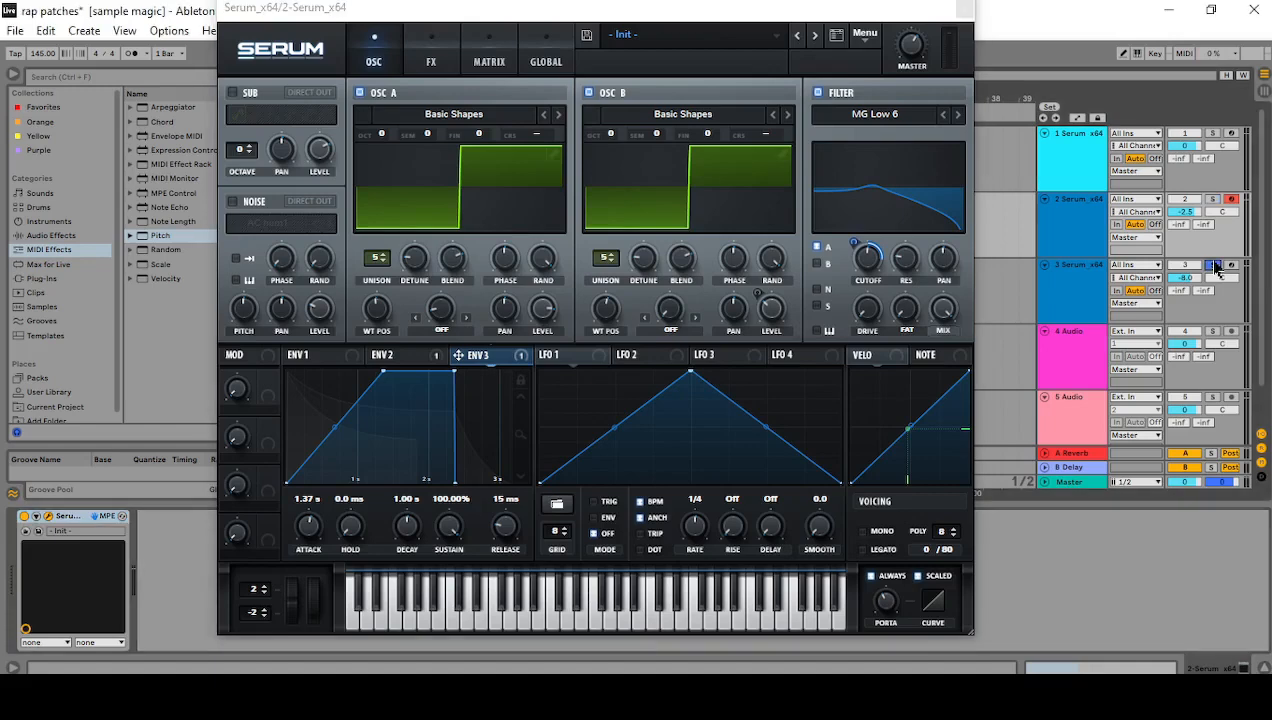
pyautogui.click(963, 8)
pyautogui.click(652, 278)
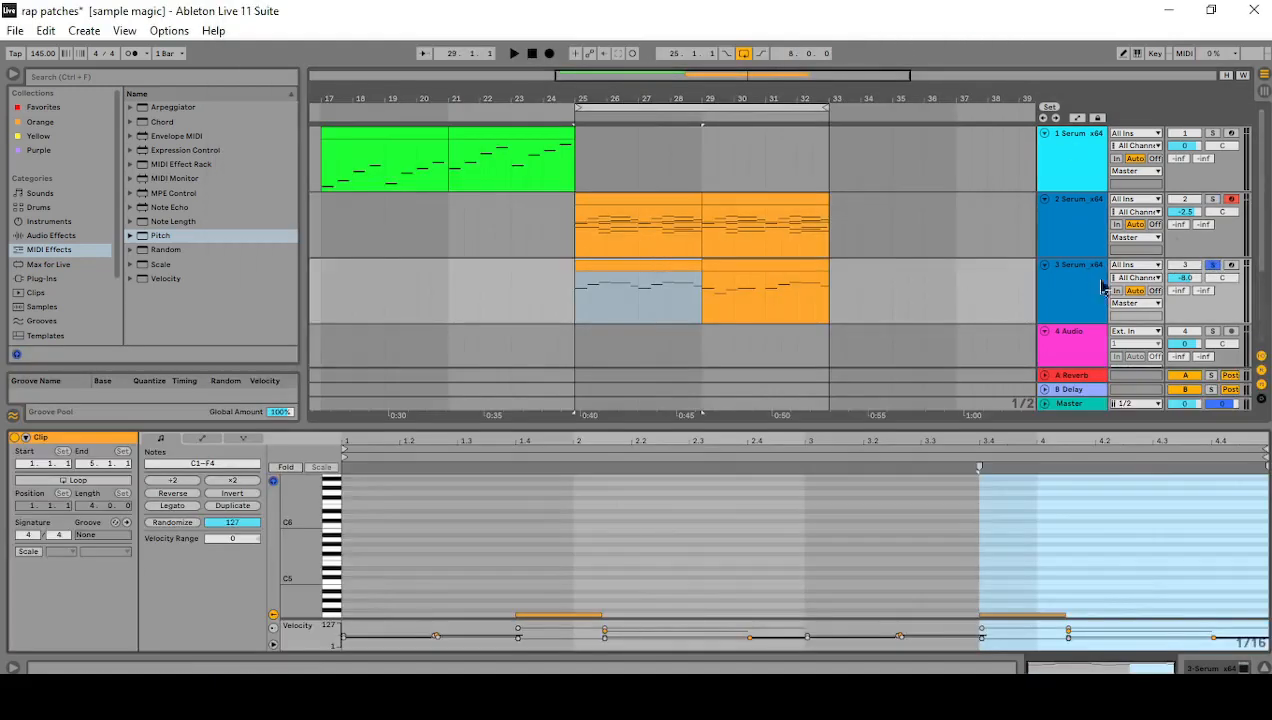
pyautogui.doubleClick(1062, 304)
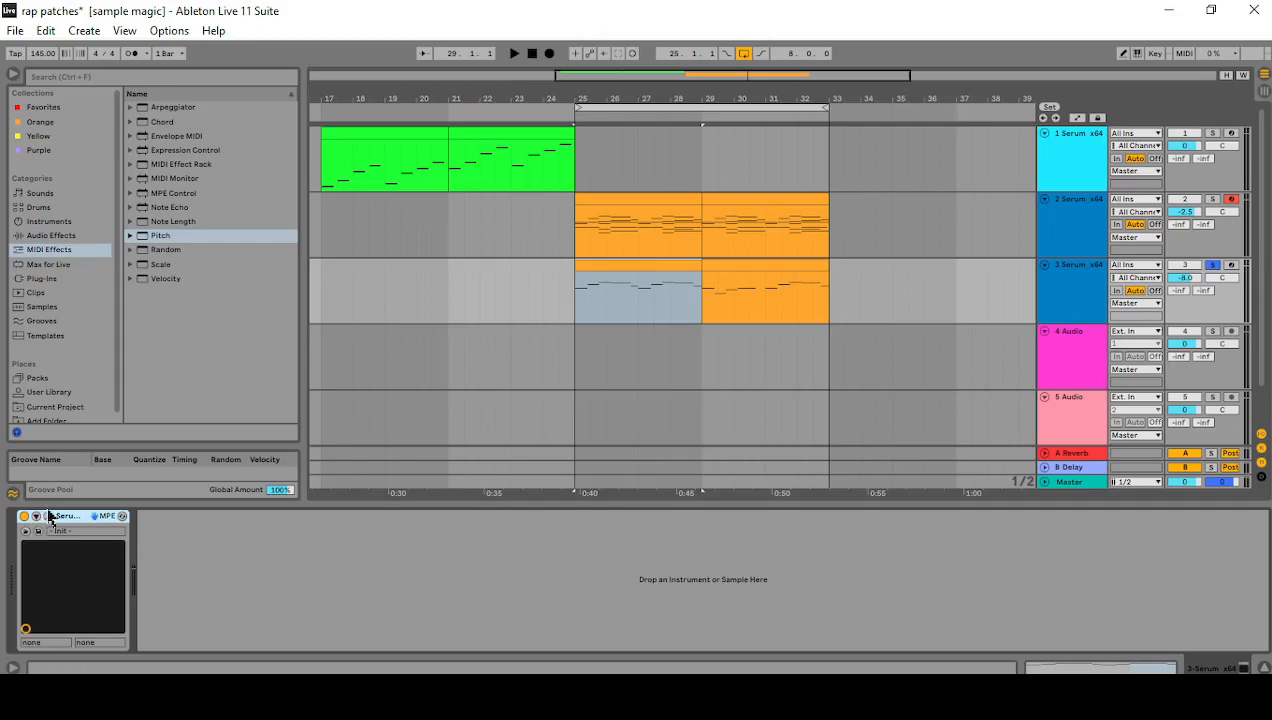
pyautogui.press('space')
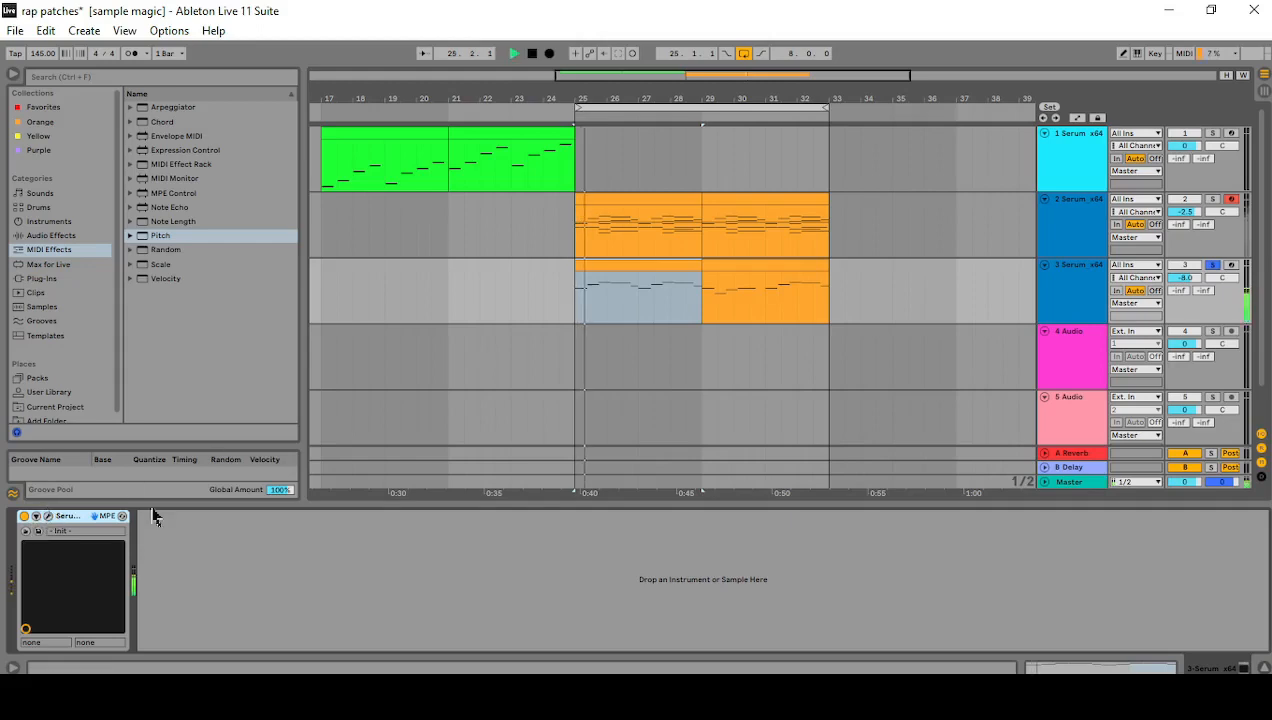
pyautogui.click(48, 517)
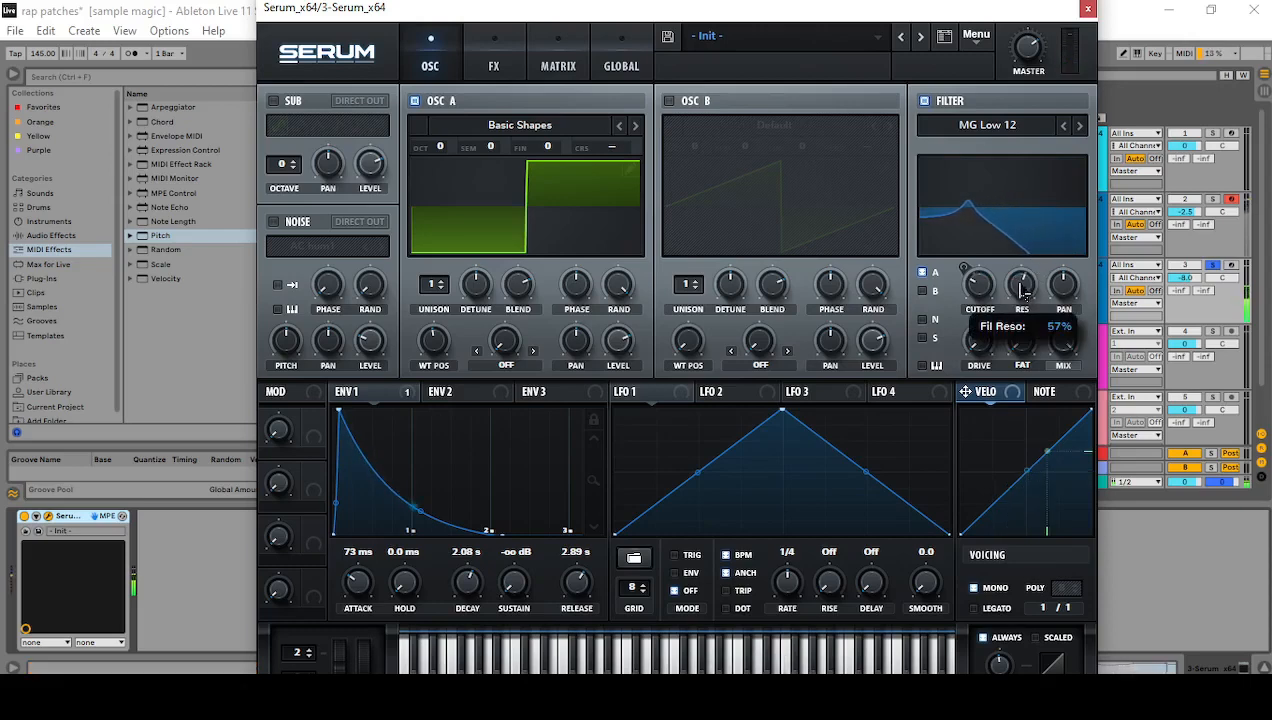
# - Unsolo the third Serum track and raise its volume to -3.3 dB during playback
pyautogui.click(1212, 267)
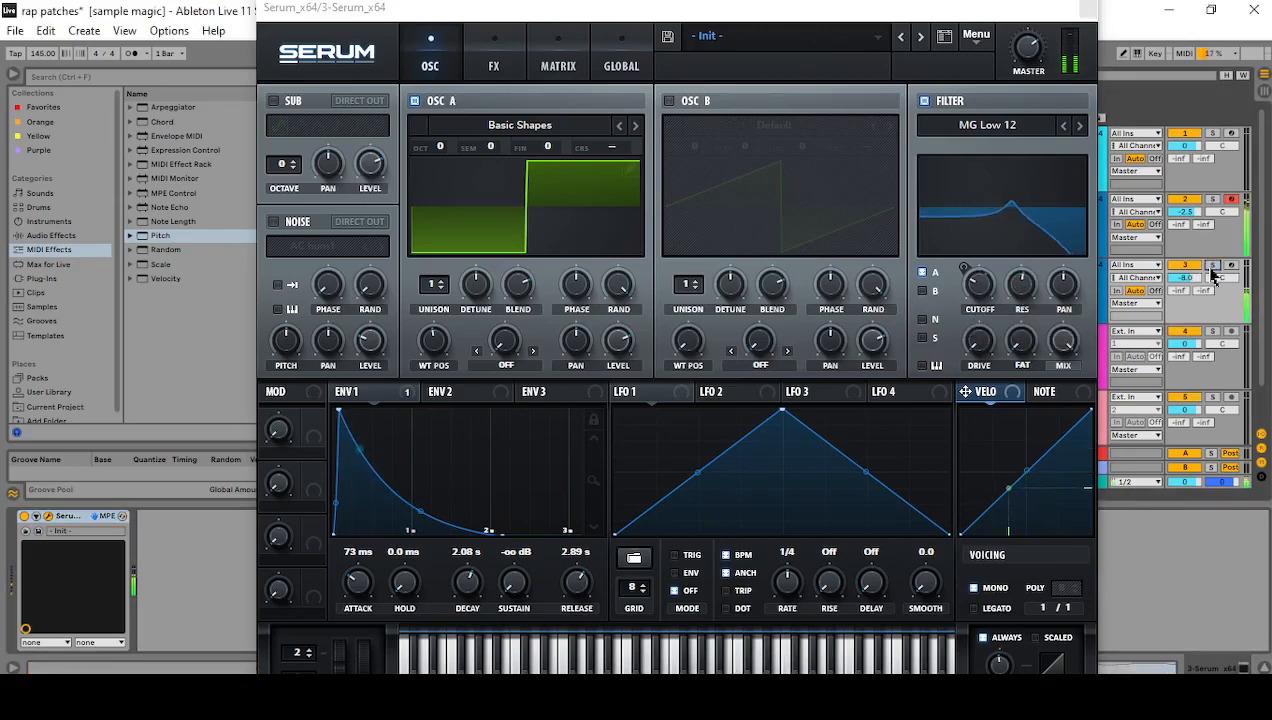
pyautogui.moveTo(1184, 278); pyautogui.dragTo(1184, 256)
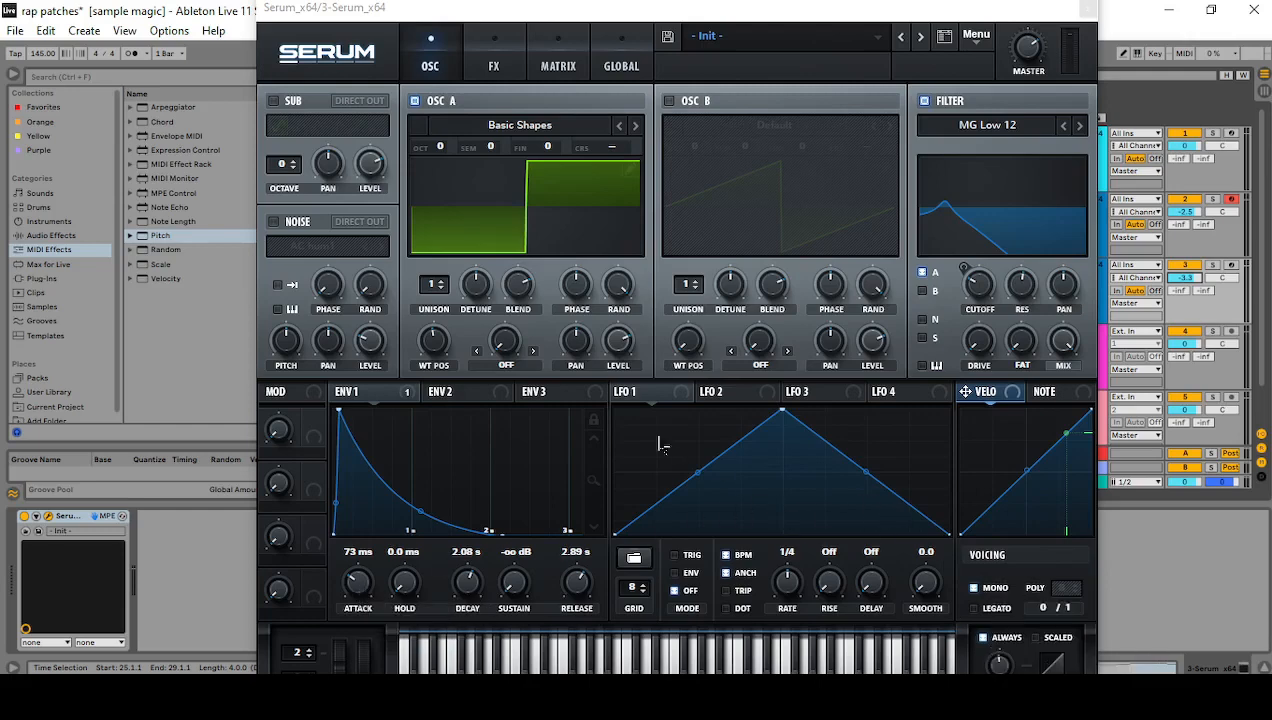
# - Check the effects page of the third track's Serum patch and close the plugin window
pyautogui.click(514, 40)
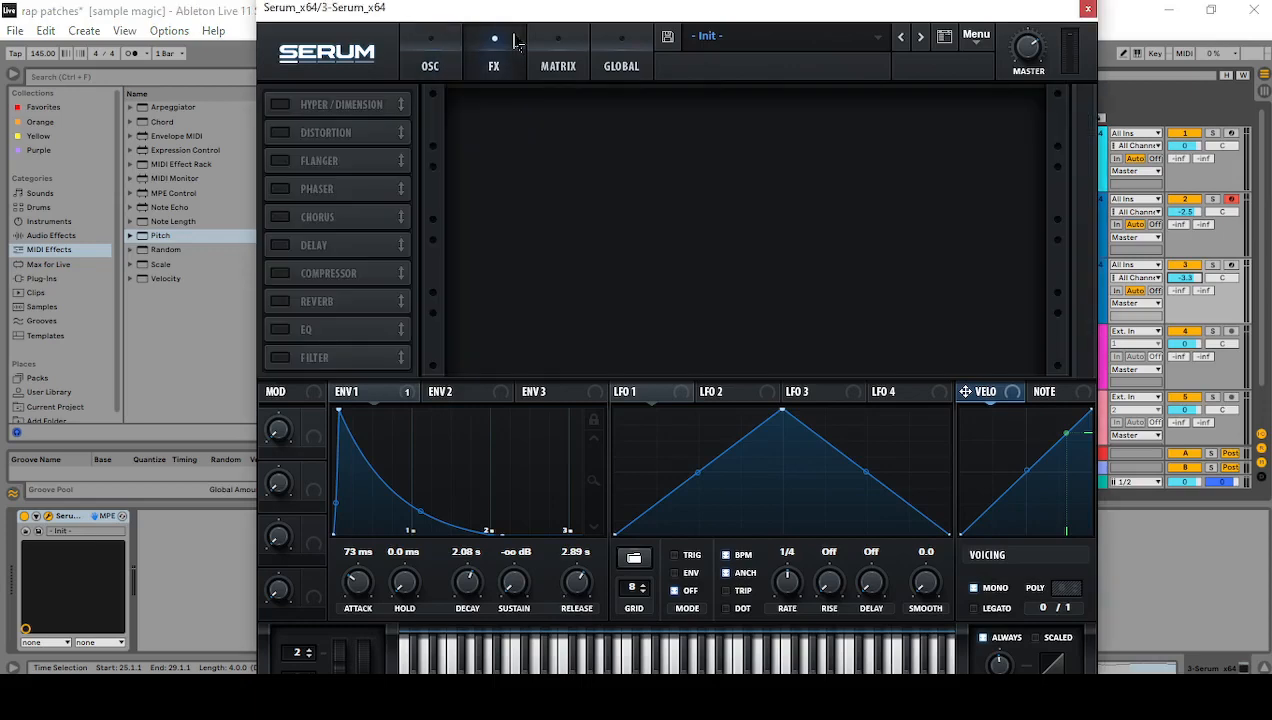
pyautogui.click(437, 78)
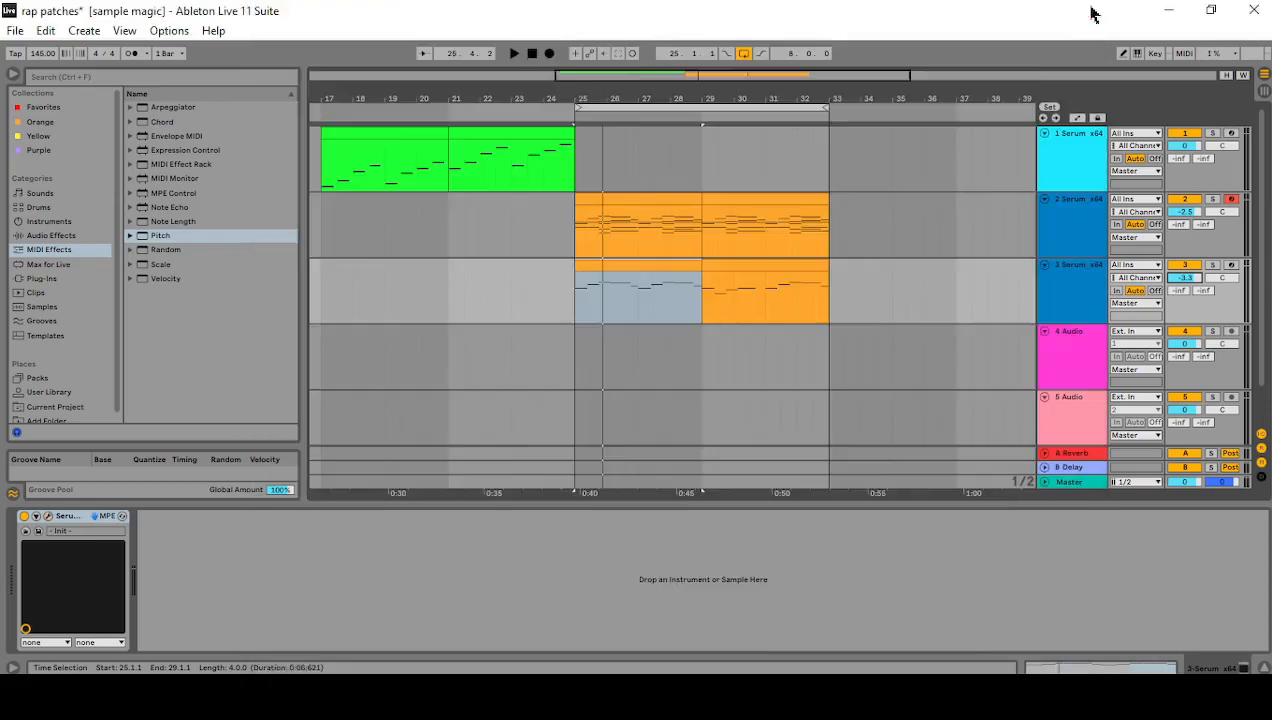
pyautogui.click(1088, 9)
# - Audition the looped orange clips on the second and third Serum tracks together
pyautogui.moveTo(702, 101); pyautogui.dragTo(712, 88)
pyautogui.press('space')
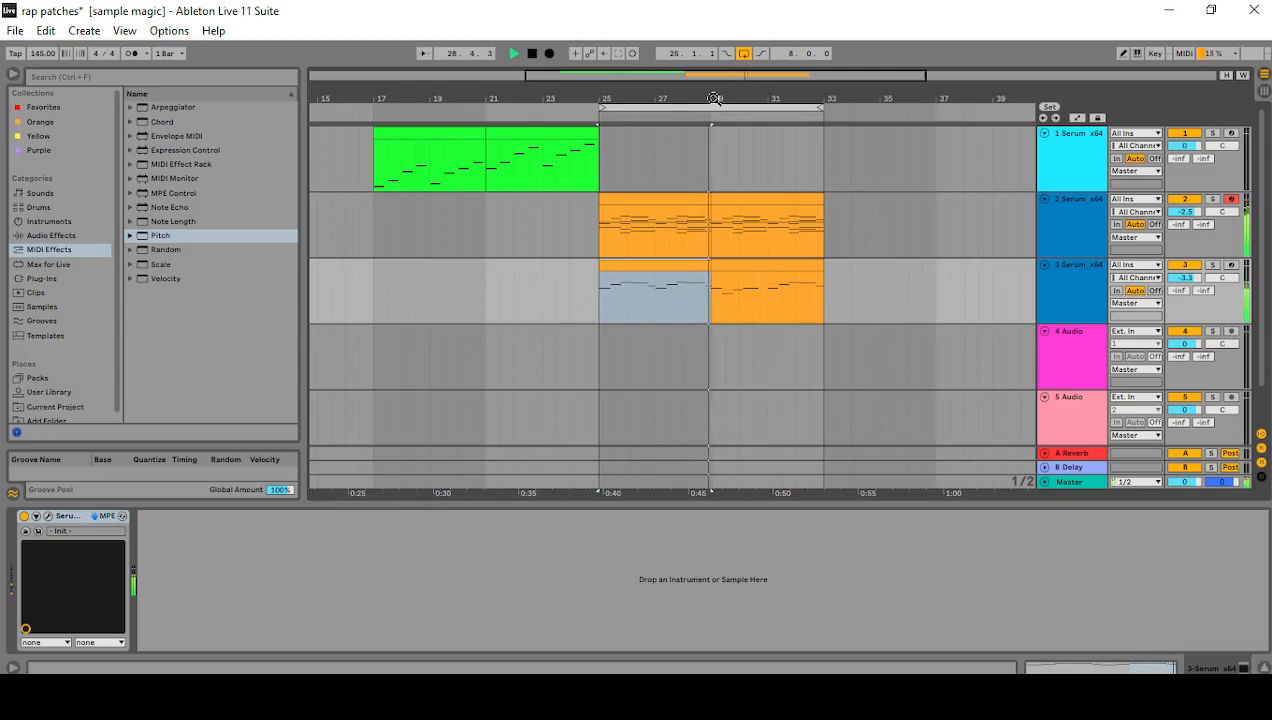
pyautogui.press('space')
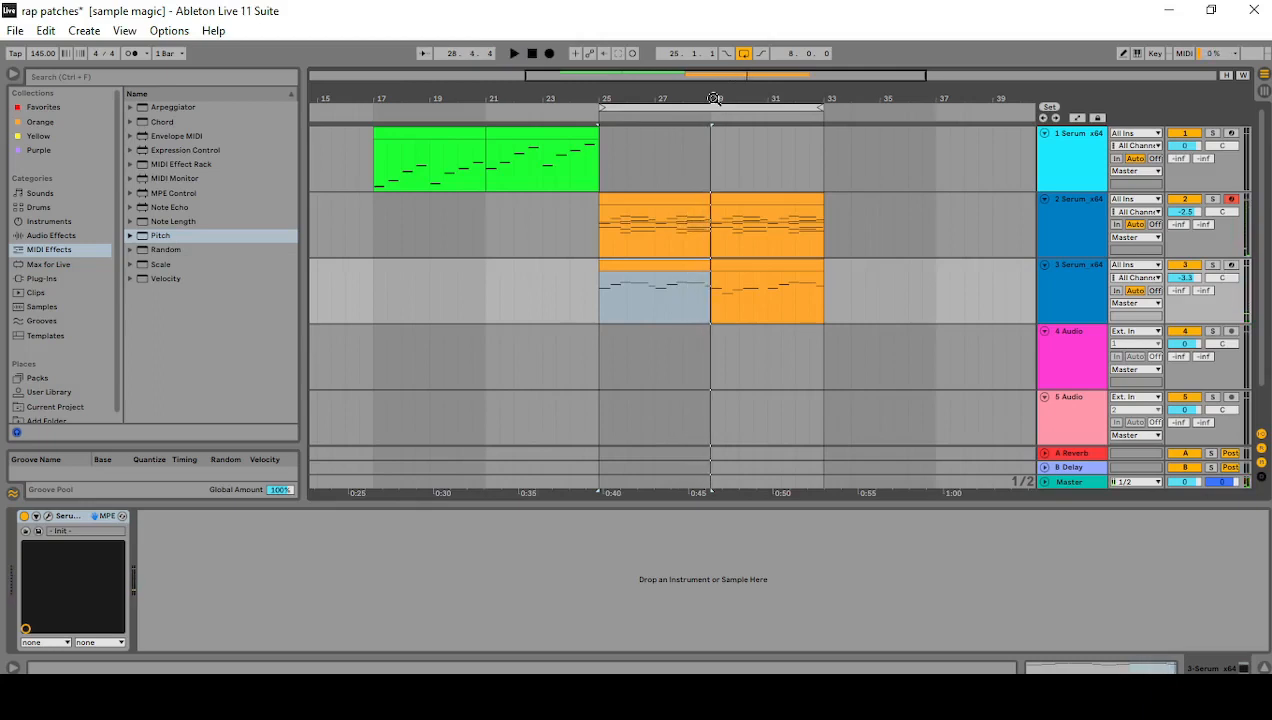